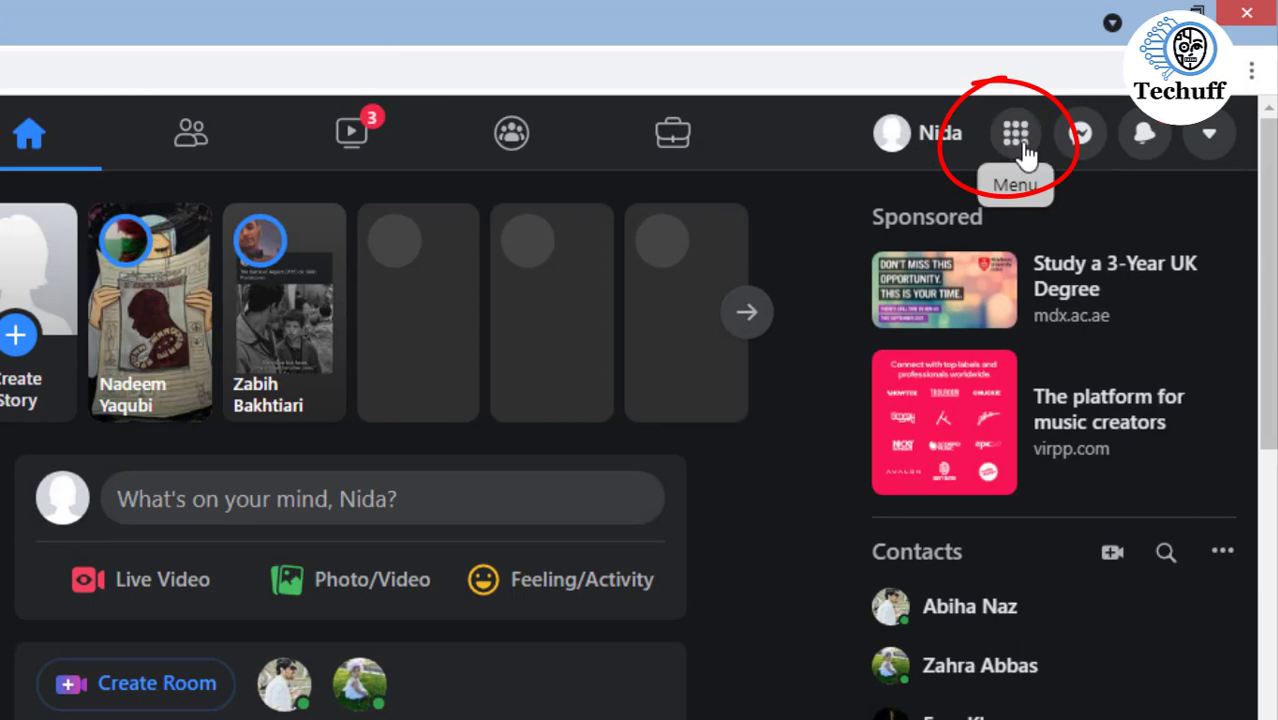
- Open the Pages section and start creating a new Page
left_click(1018, 140)
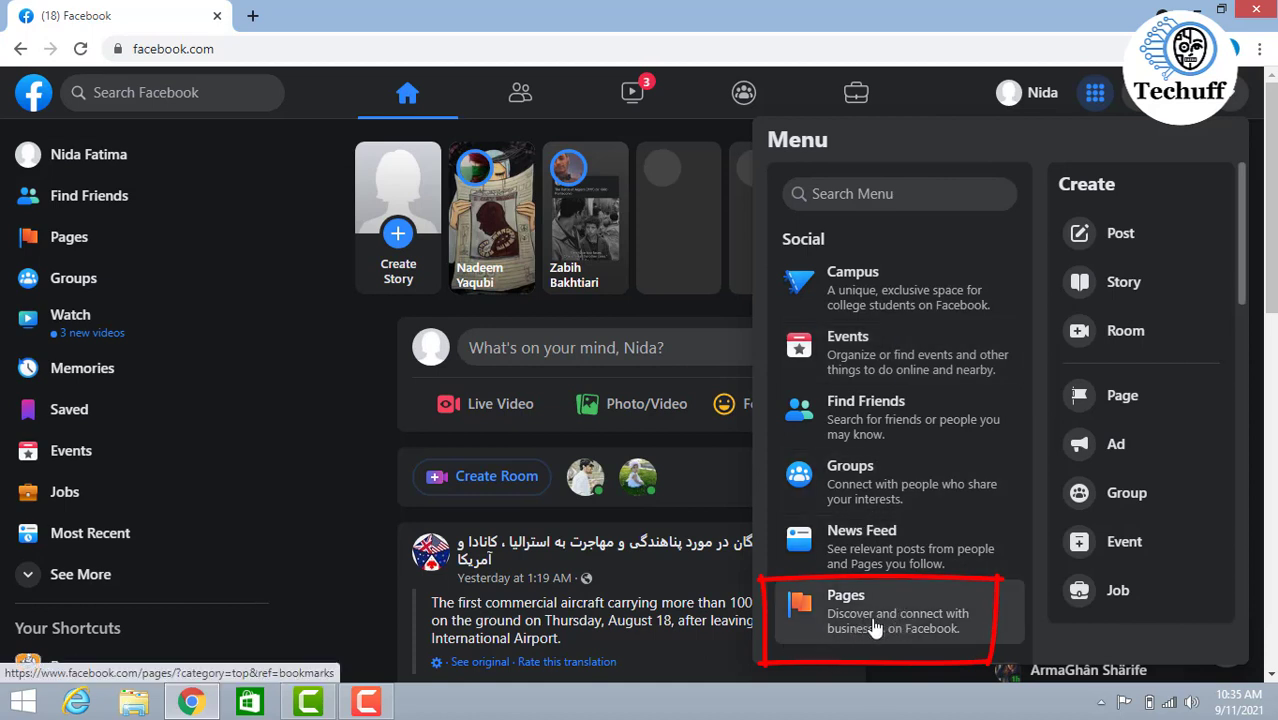
left_click(826, 616)
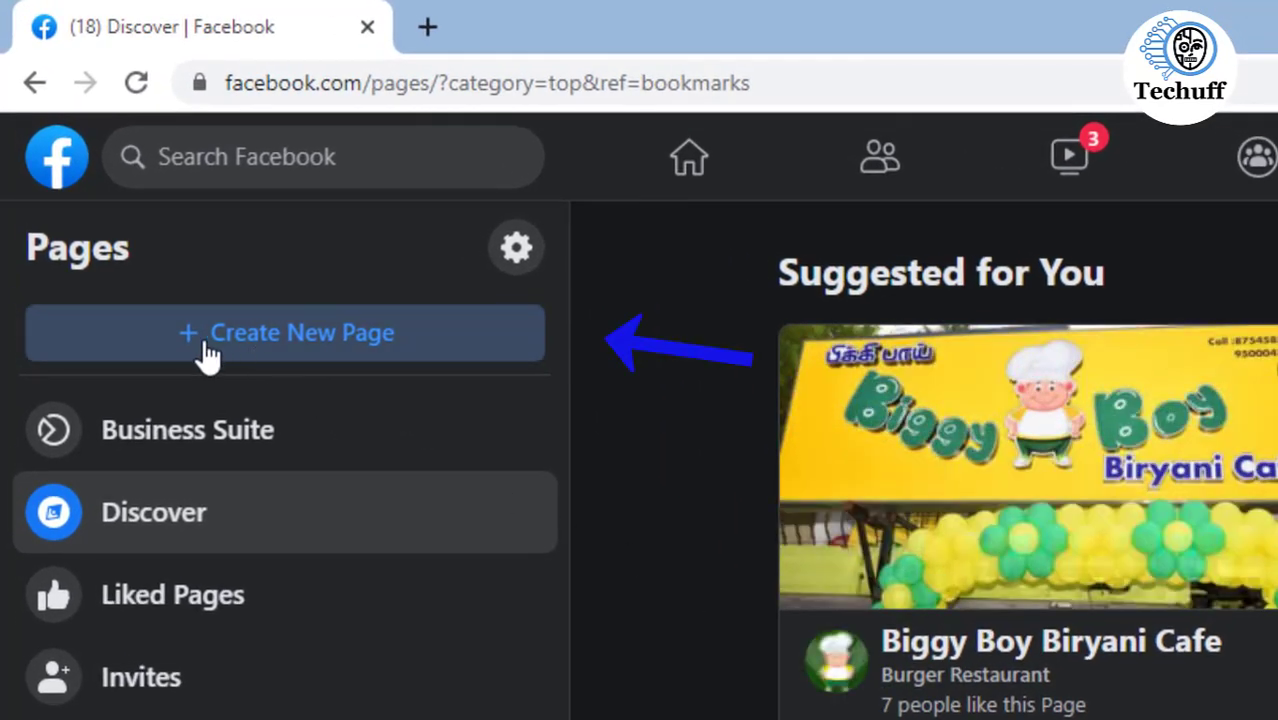
left_click(341, 342)
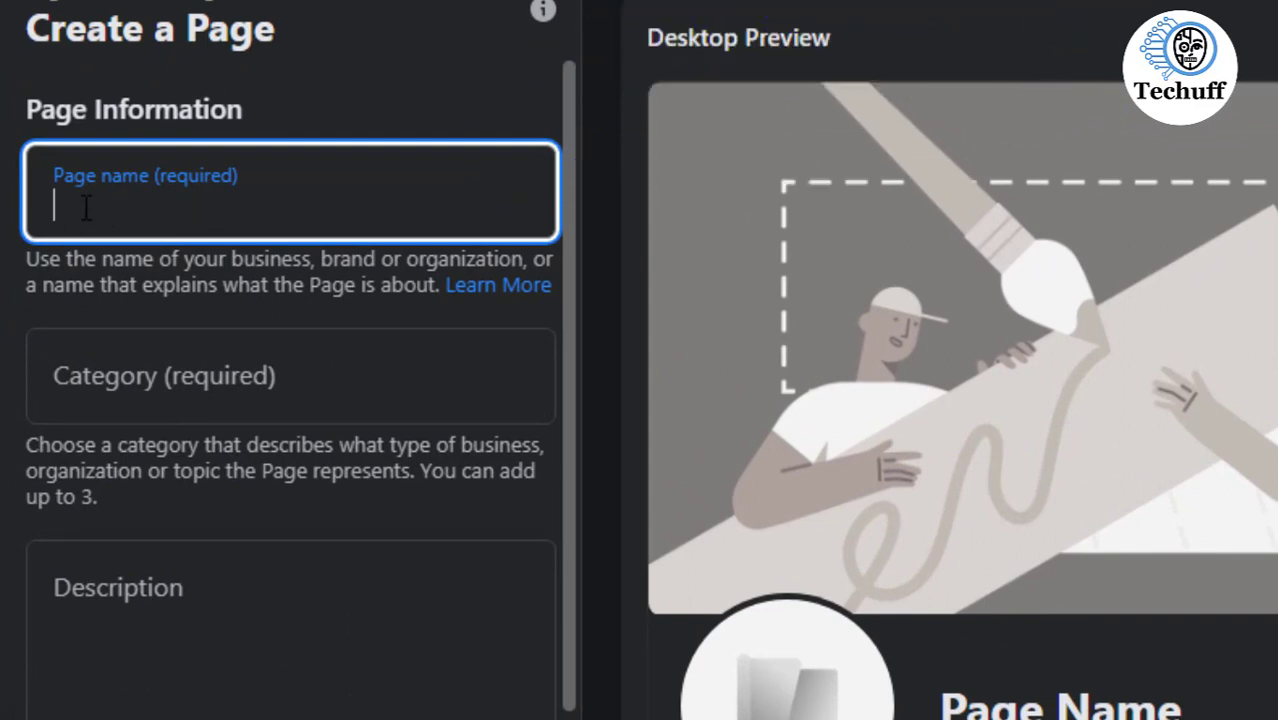
- Name the page TECHUFF and set its category to Information Technology Company
type("TE")
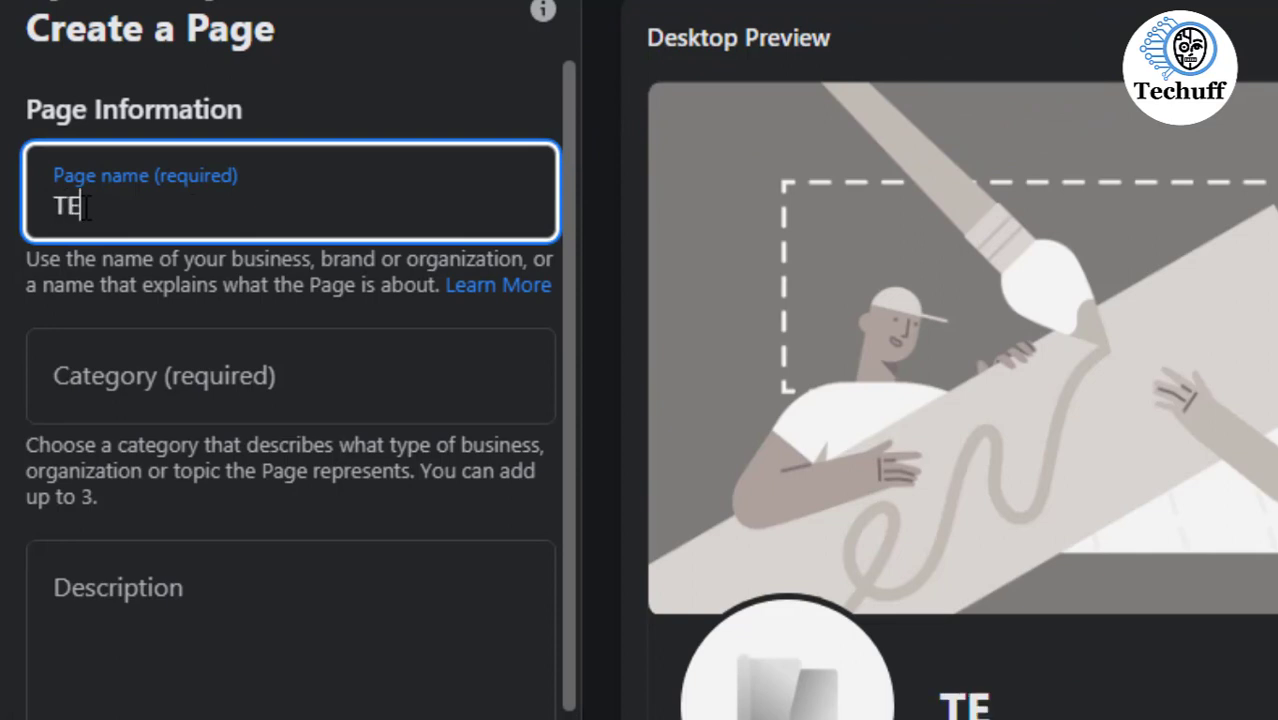
type("CHUFF")
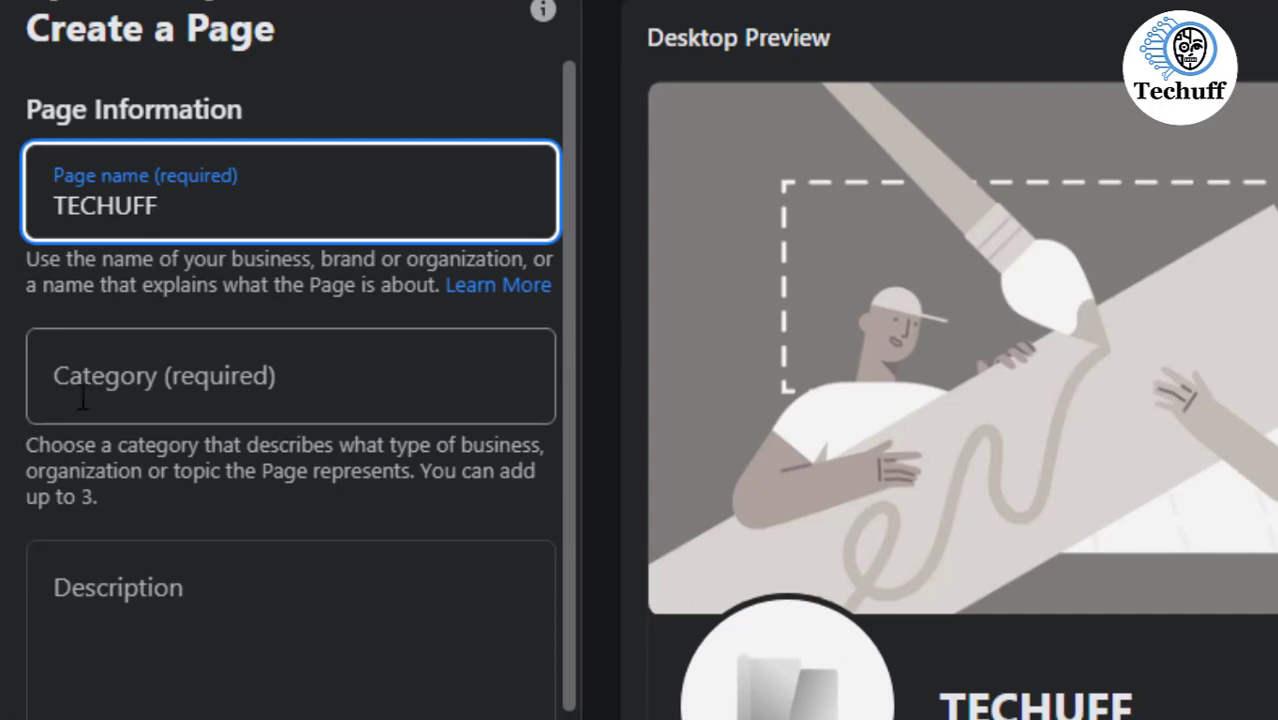
left_click(191, 403)
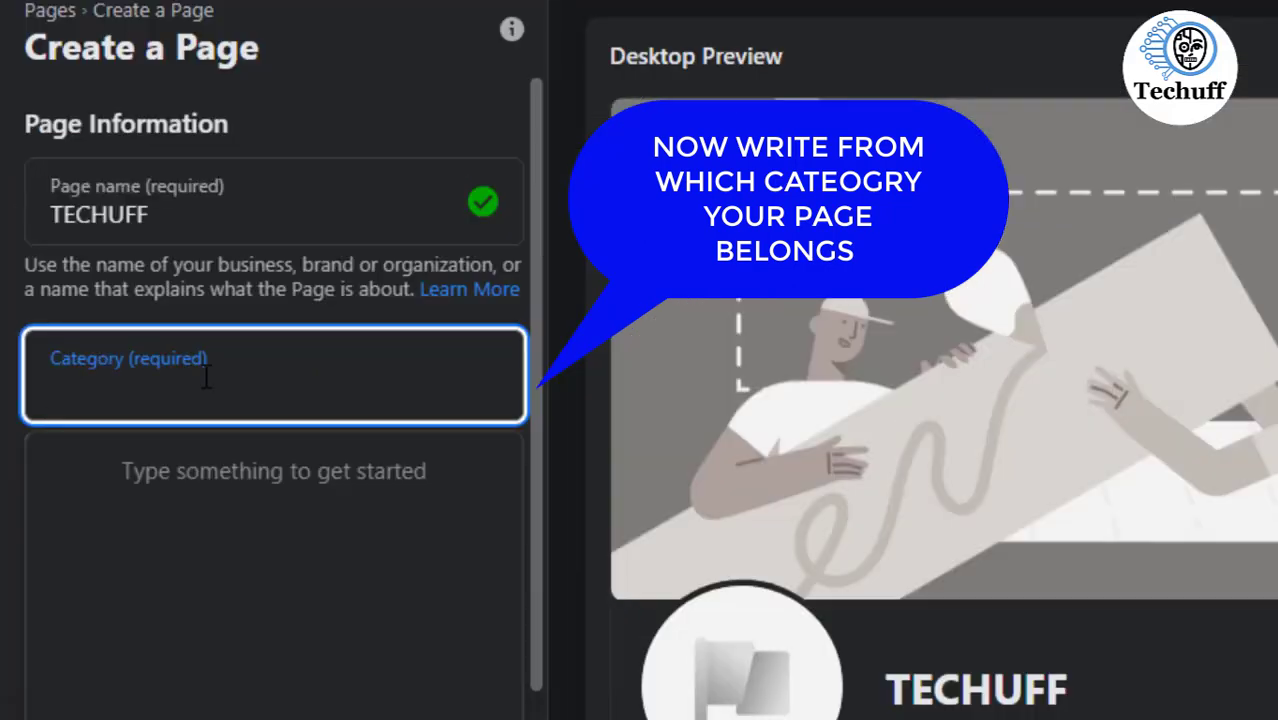
type("inf")
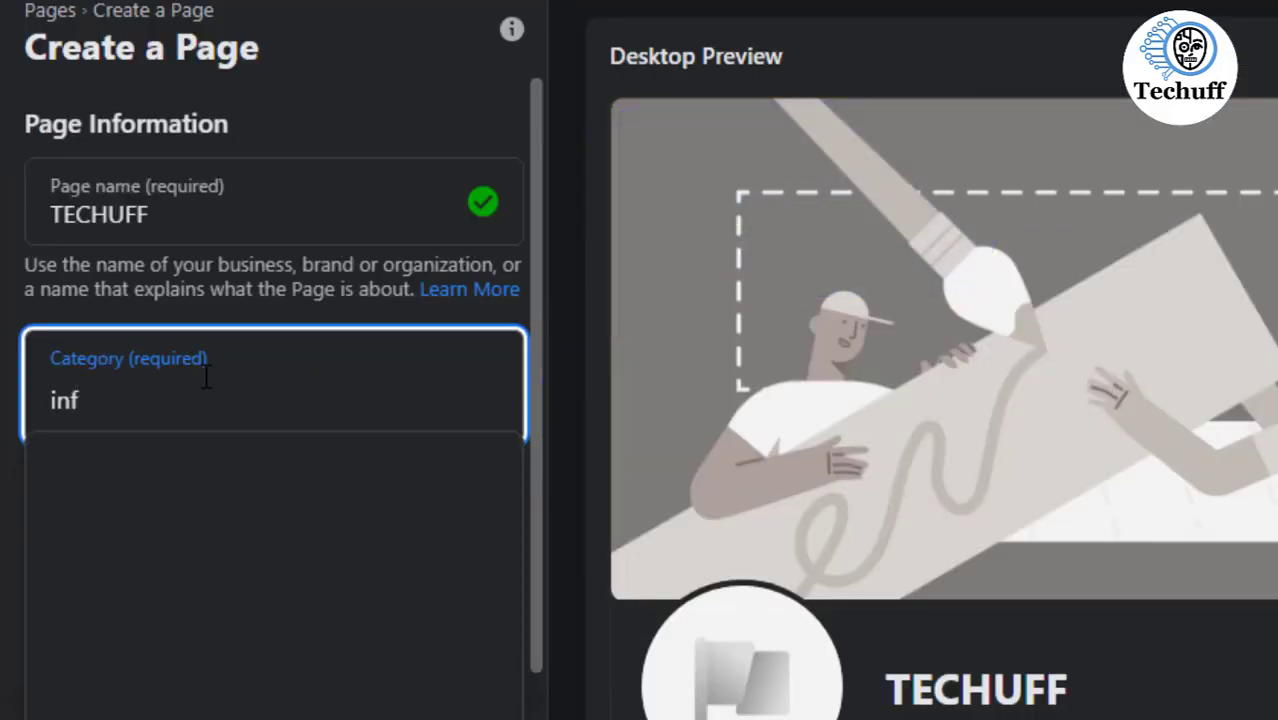
type("or")
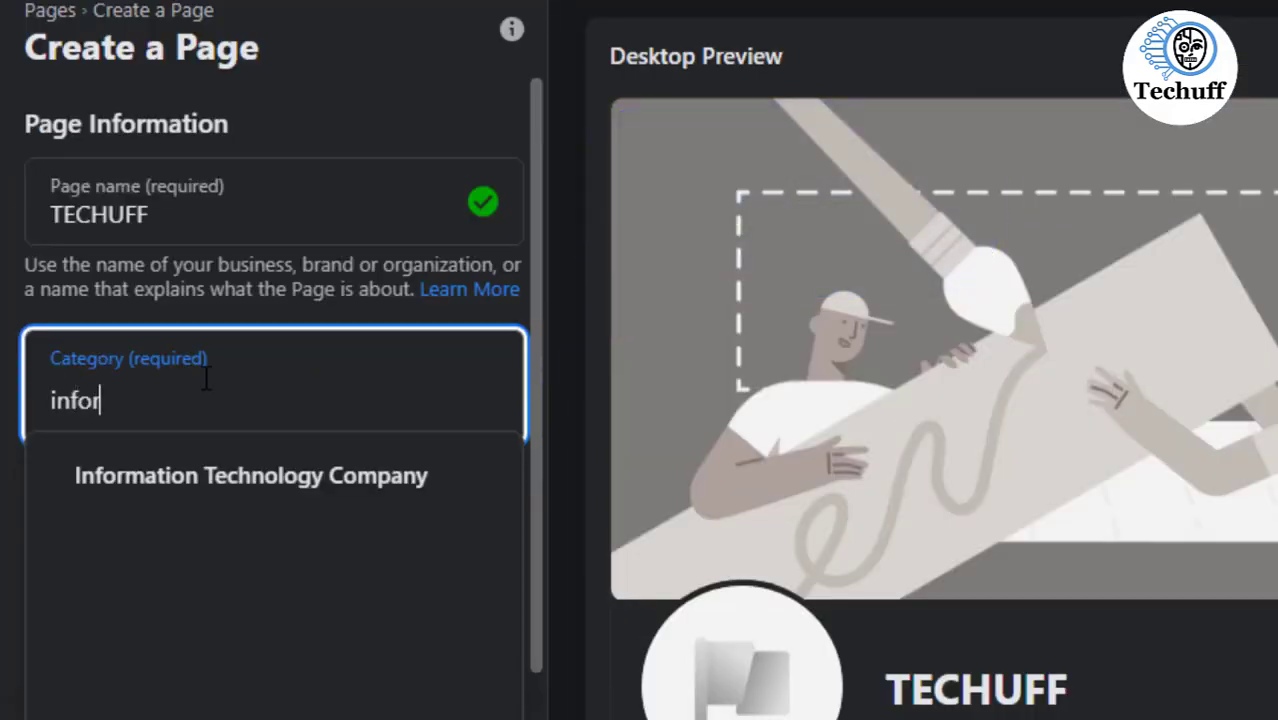
left_click(205, 485)
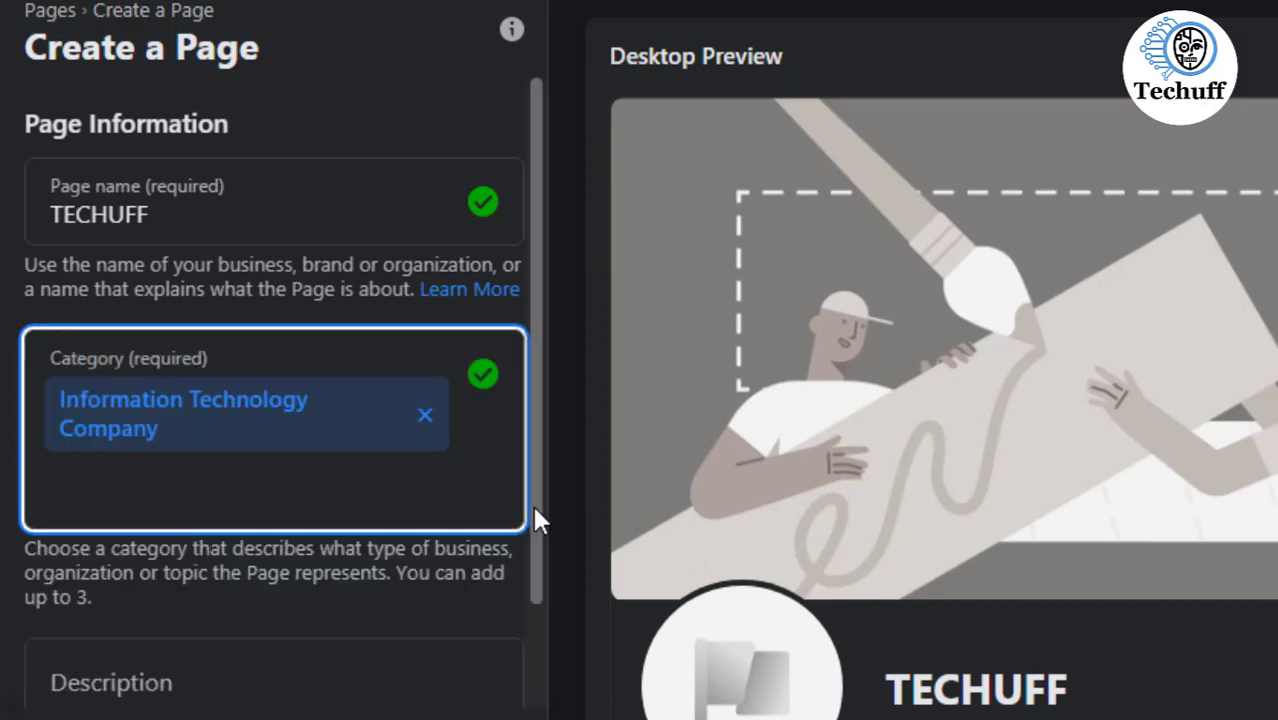
- Begin the page description with "Techuff youtube channel is a plateform where technological issue and its solution will be discussed"
left_click_drag(536, 517, 540, 705)
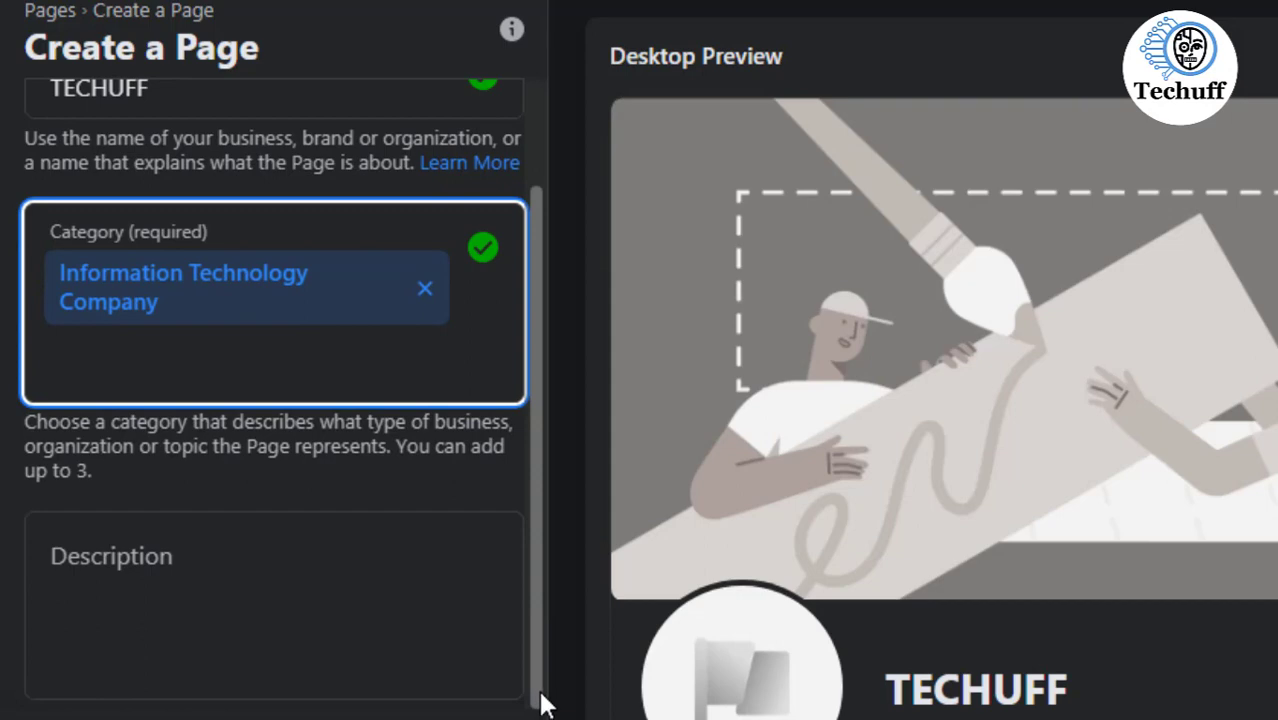
left_click(148, 590)
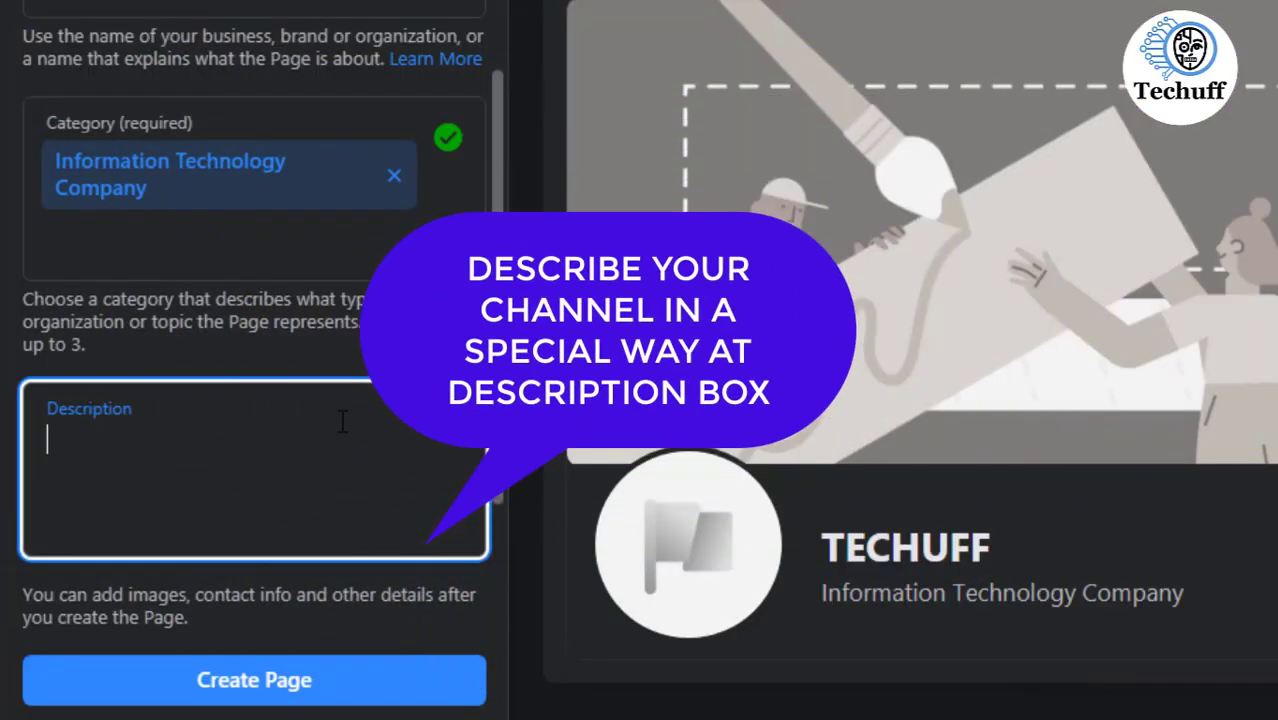
type("Techu")
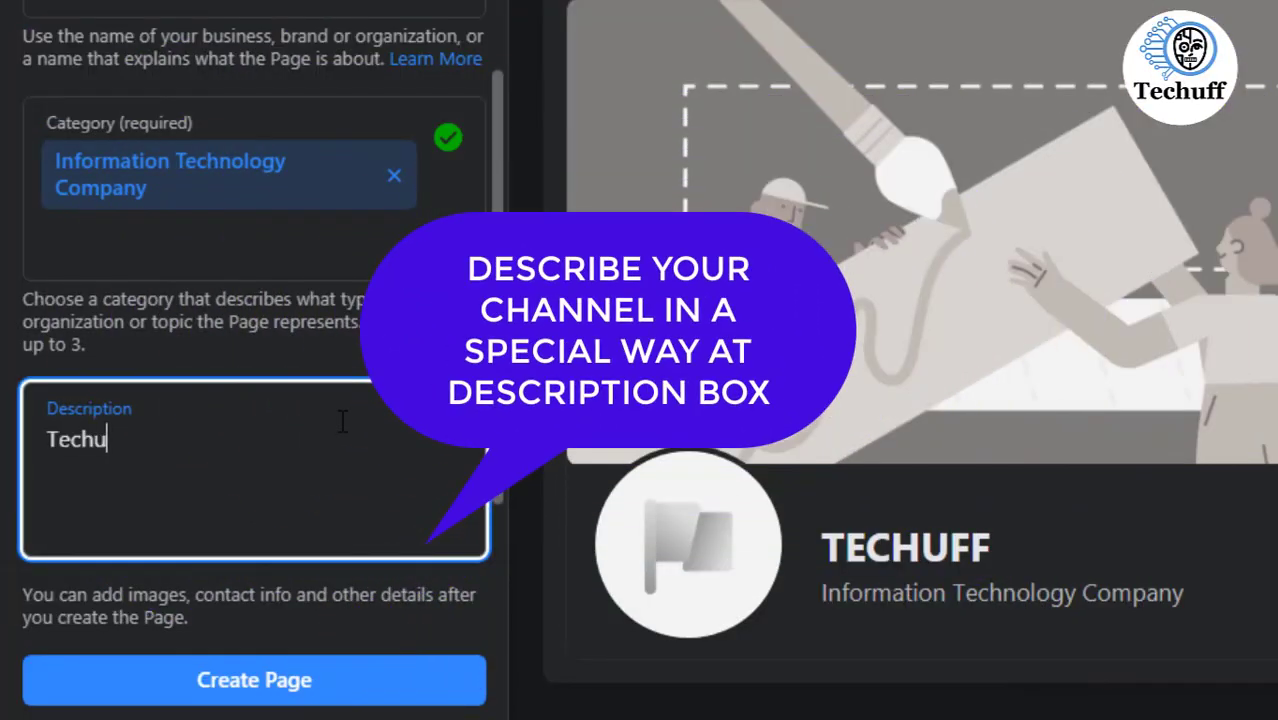
type("ff youtube channel is a p")
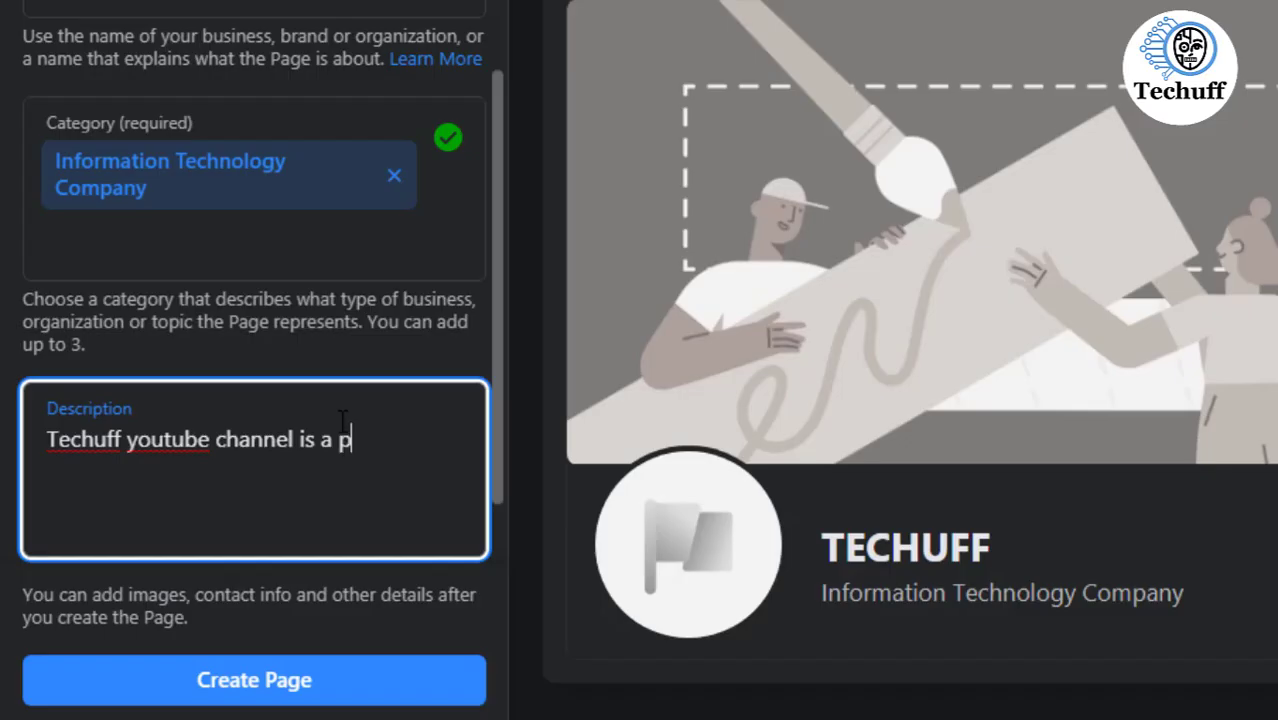
type("lateform where")
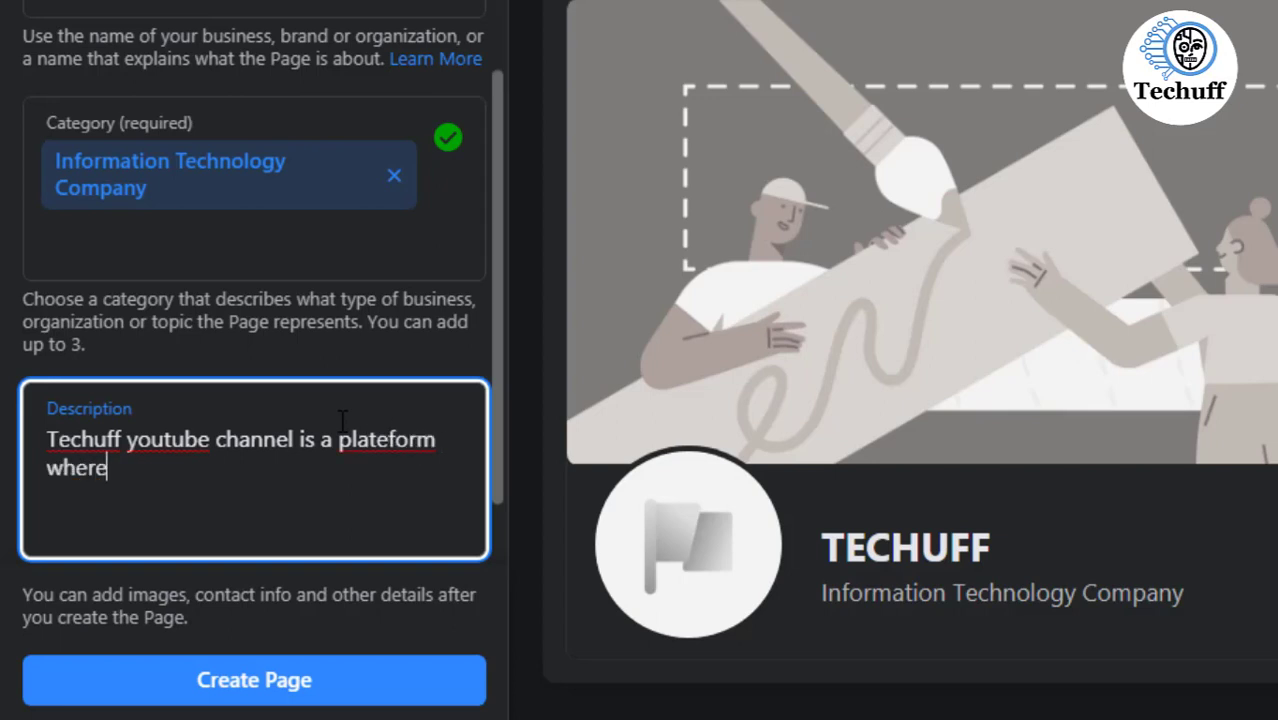
type(" tehcchnologic")
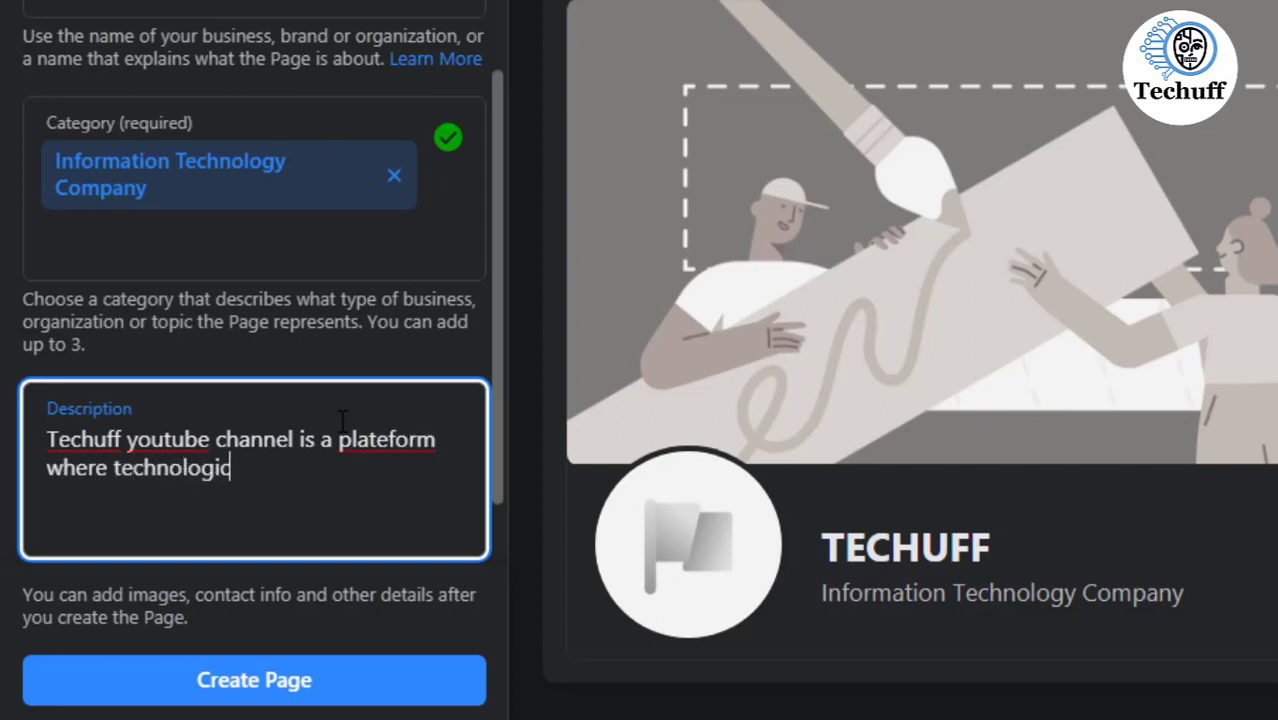
type("al issue and i")
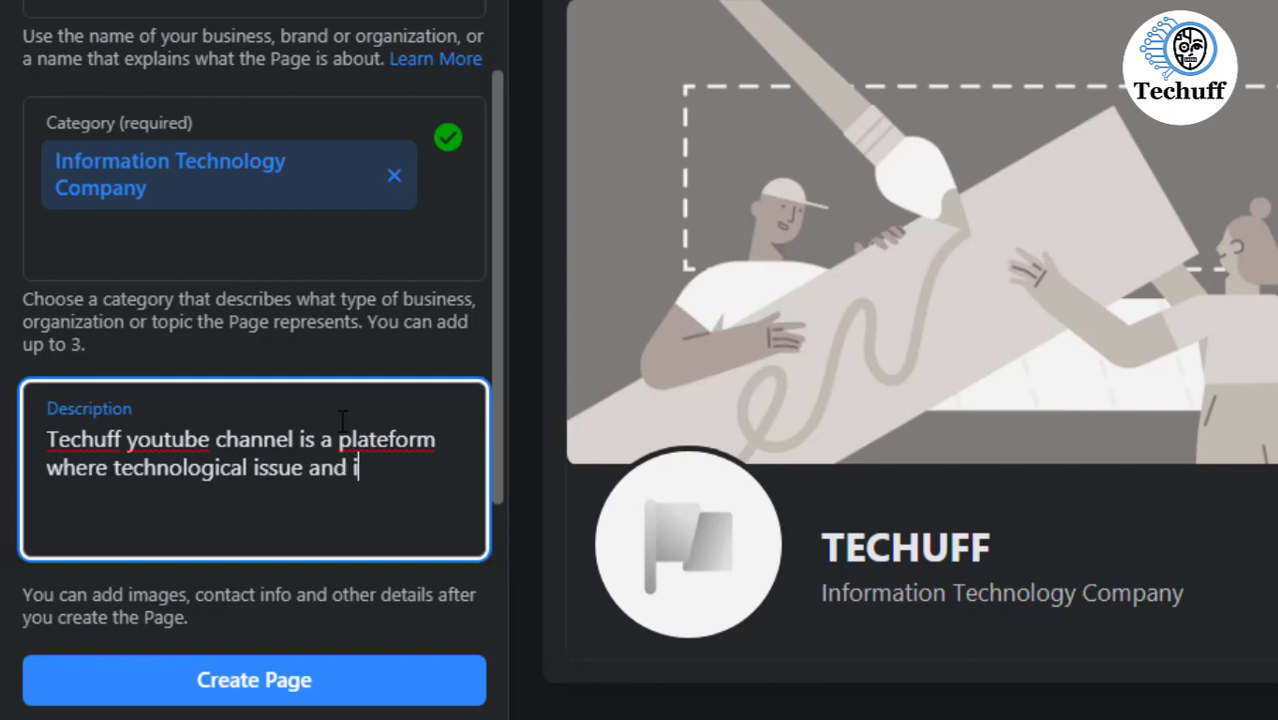
type("ts solution w")
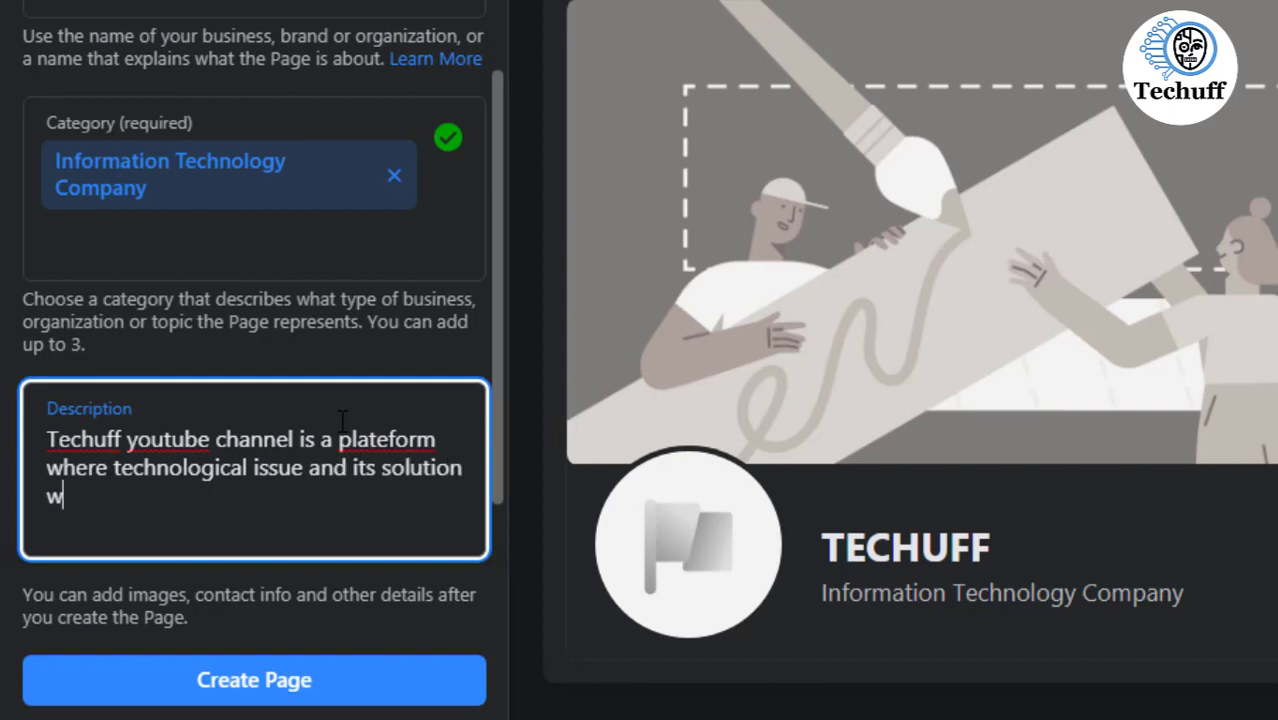
type("ill be discussed")
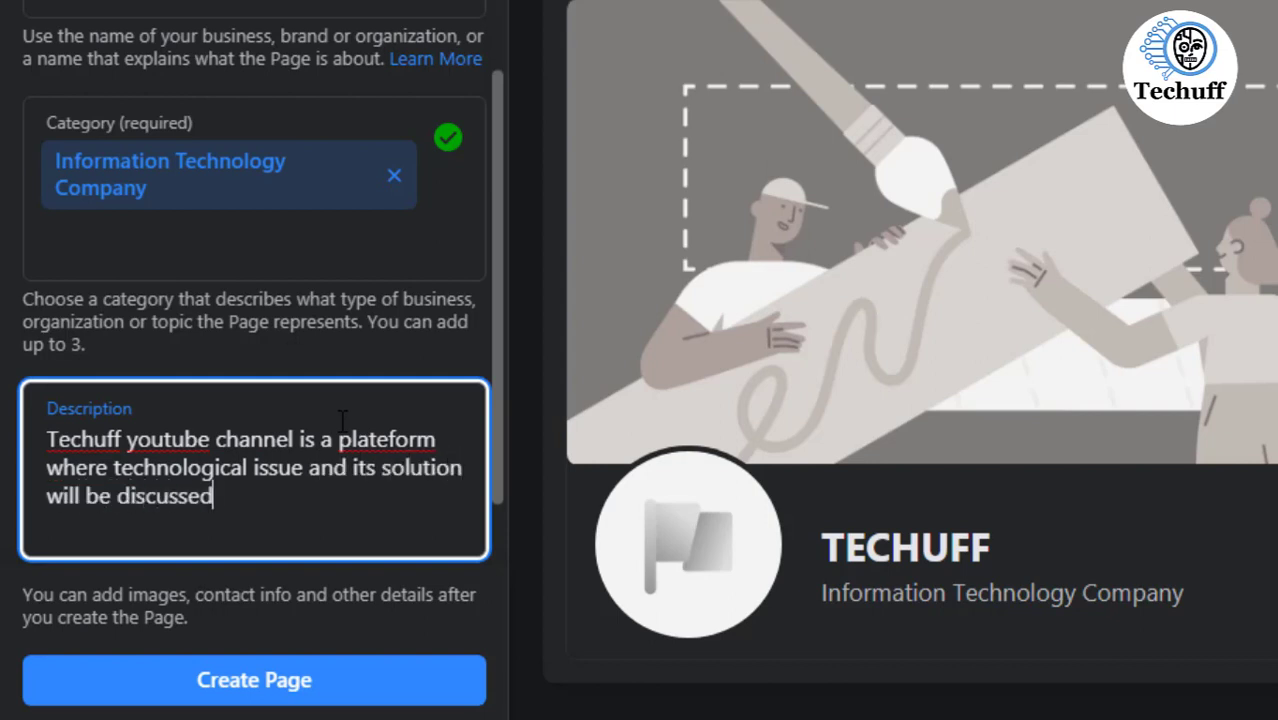
type(" and besid")
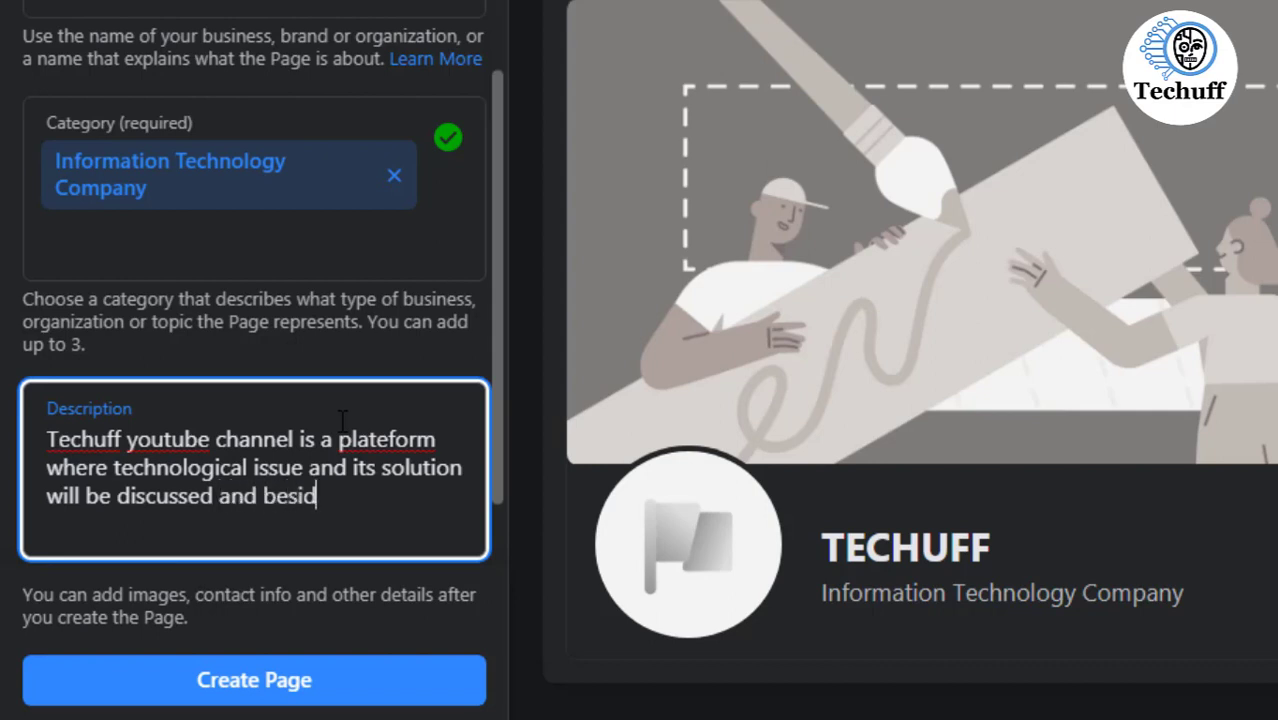
type("e that it's ")
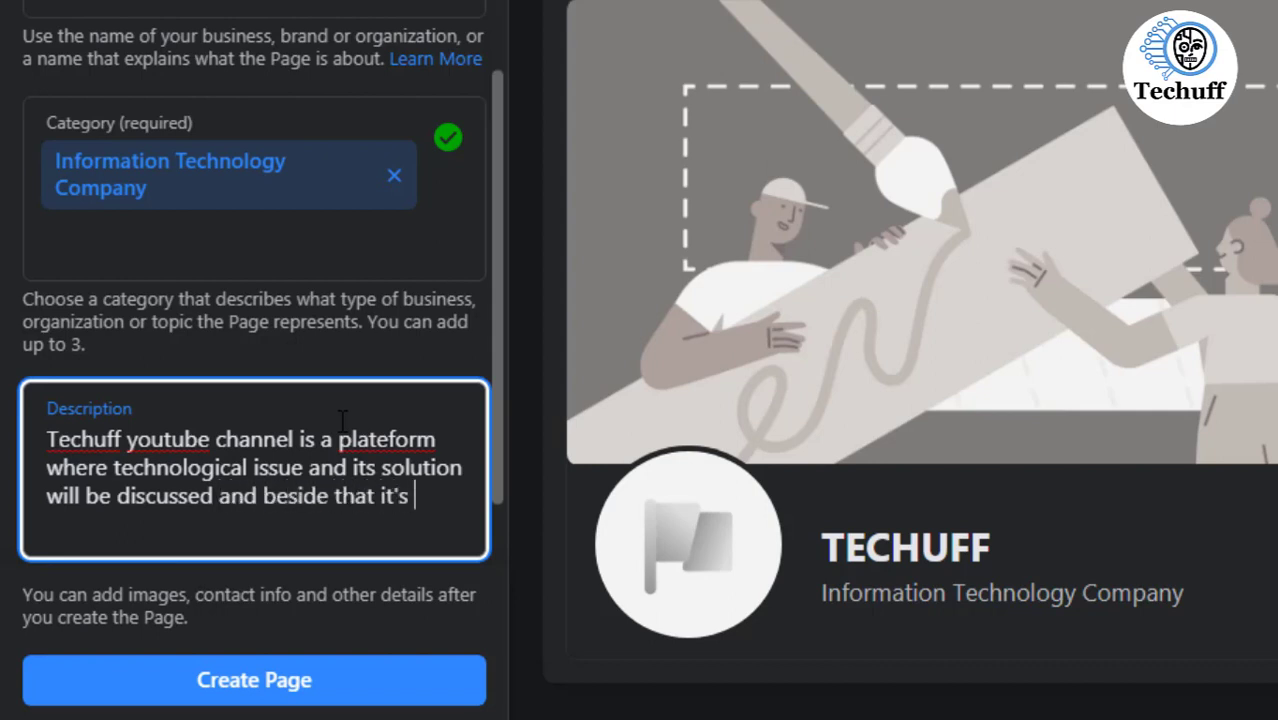
type("a best place for ")
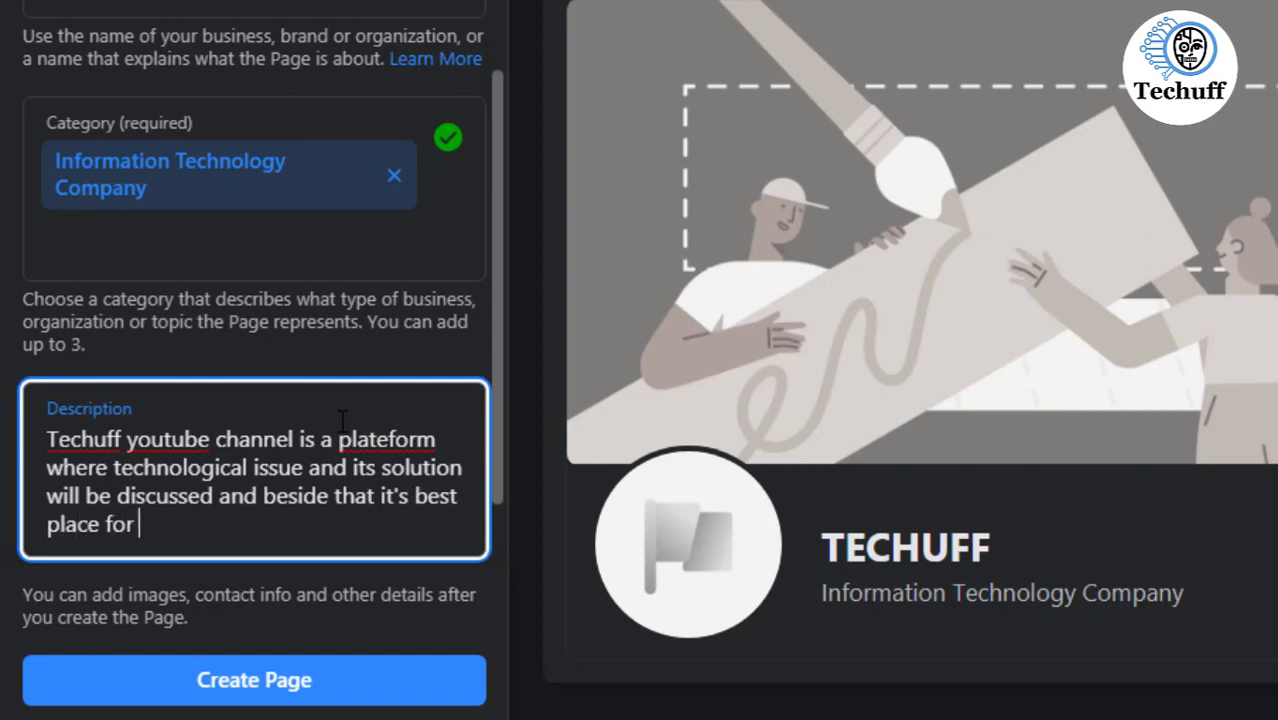
type("learning te")
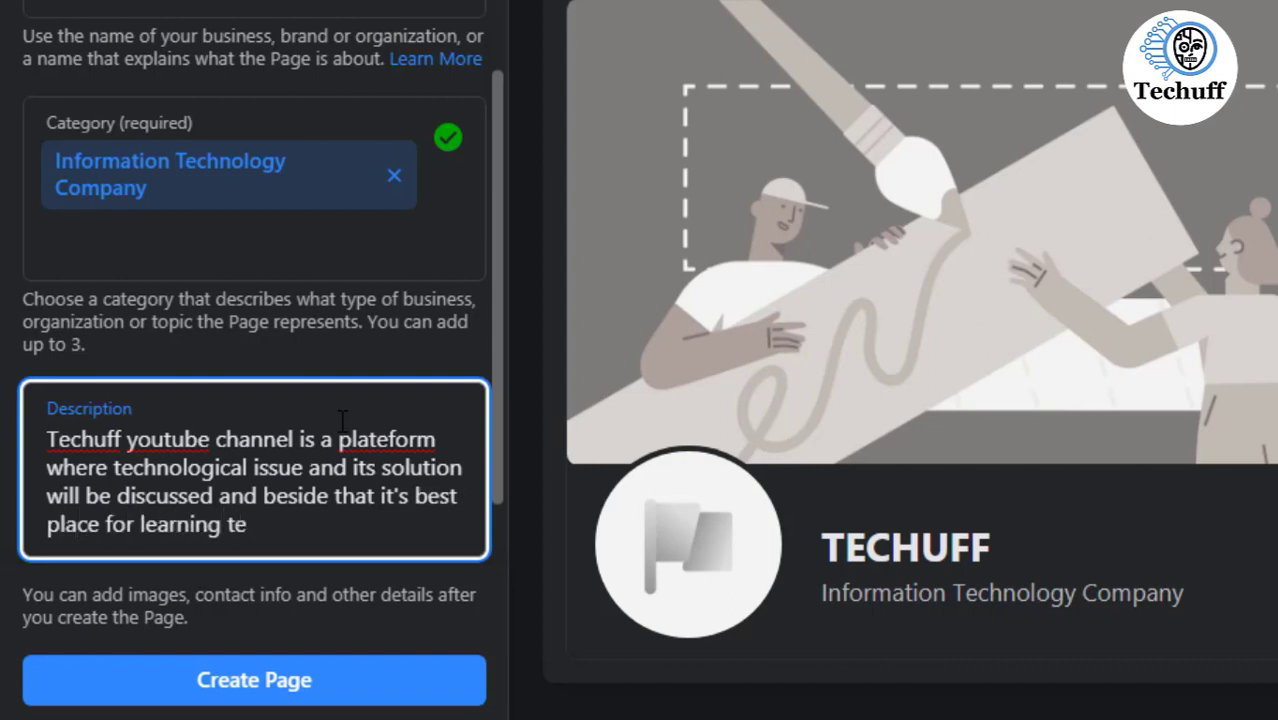
type("chnological ")
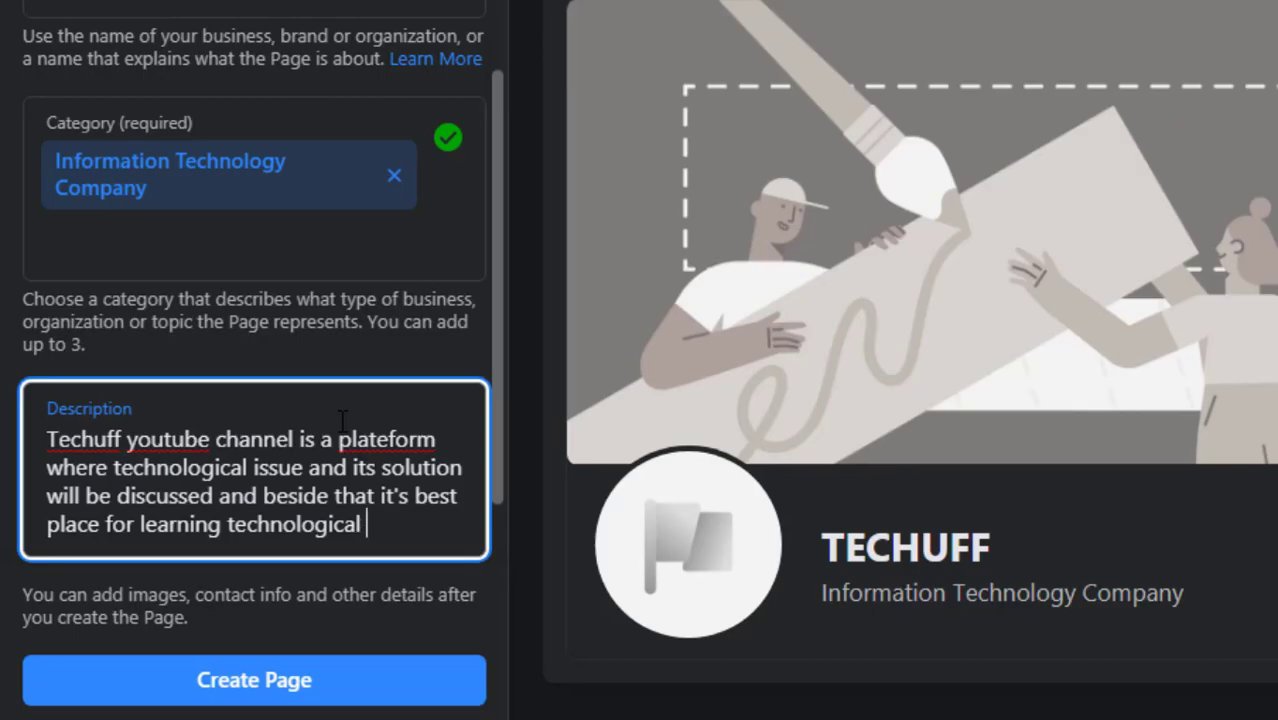
type("stuff")
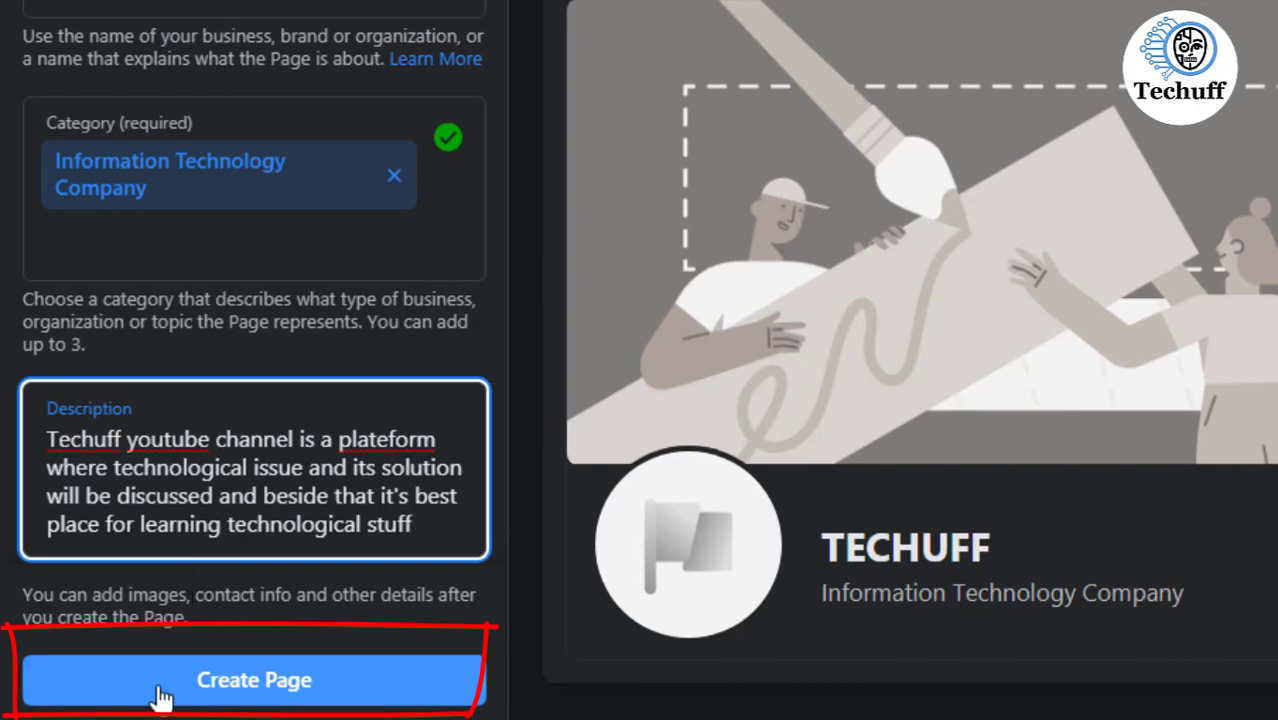
- Complete the description with "and beside that it's best place for learning technological stuff" and create the page
left_click(257, 697)
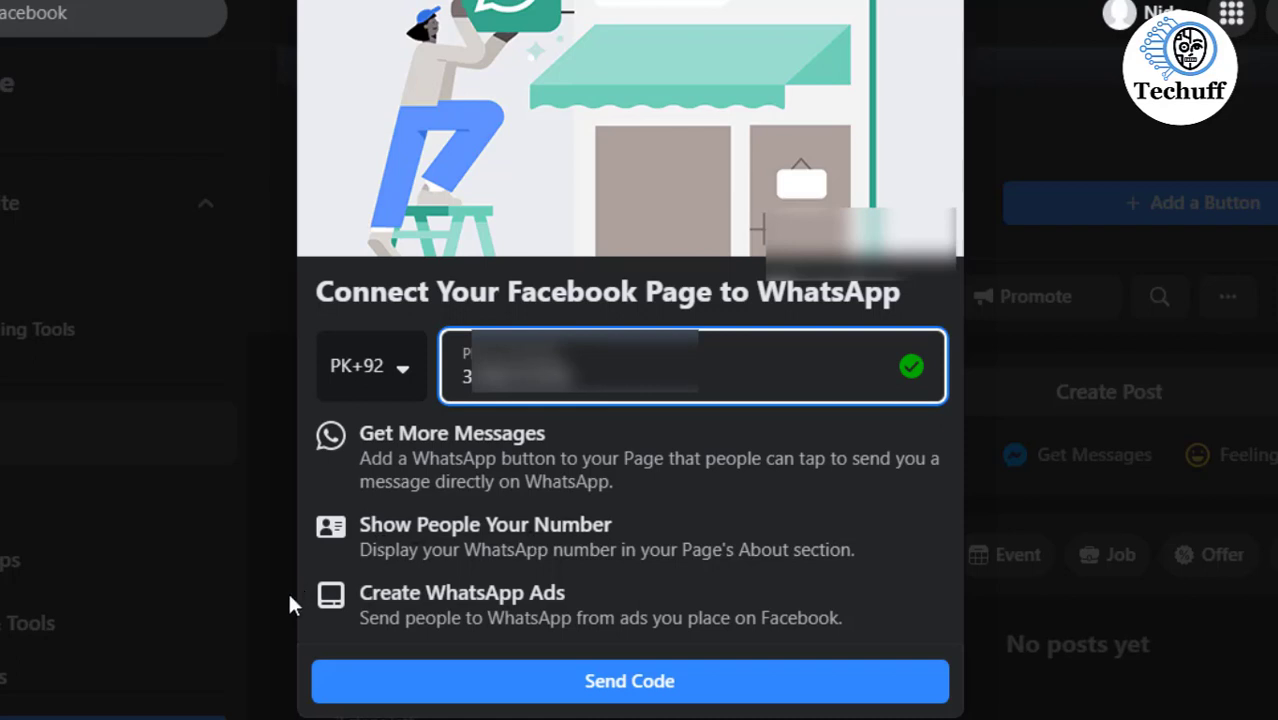
- Send the WhatsApp code to the entered phone number, enter the verification code and confirm the WhatsApp account
left_click(621, 686)
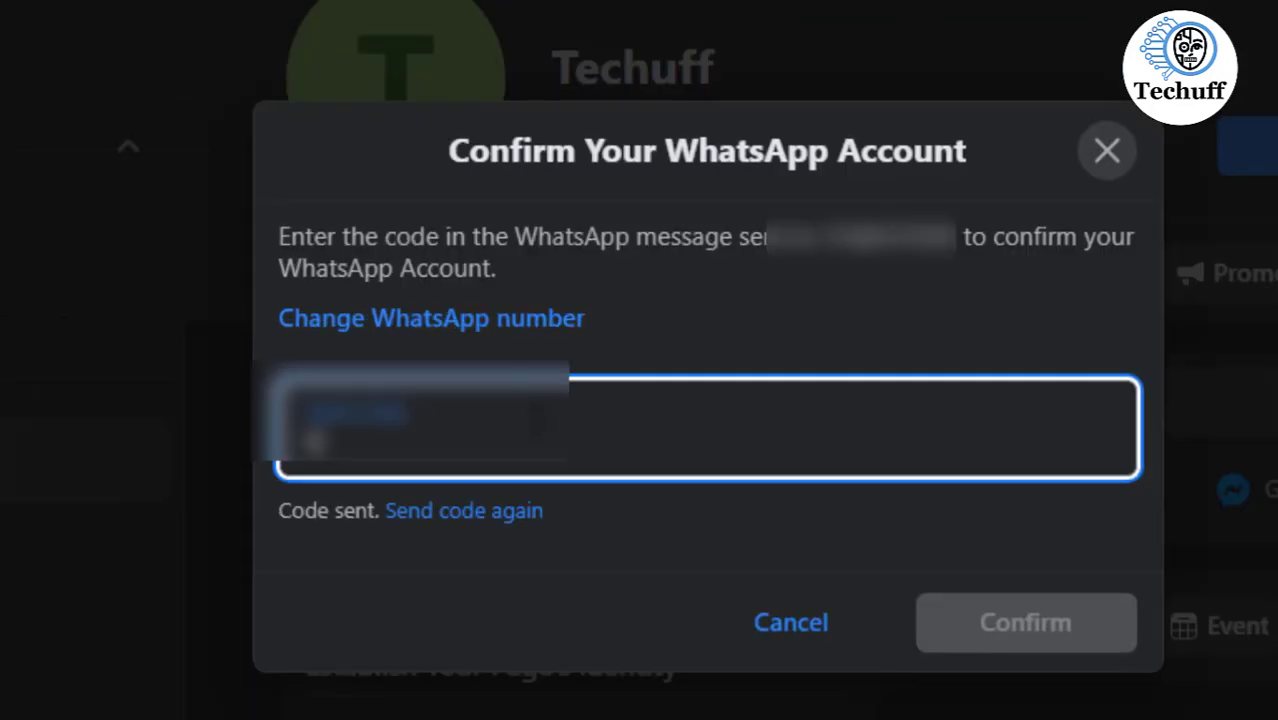
type("****")
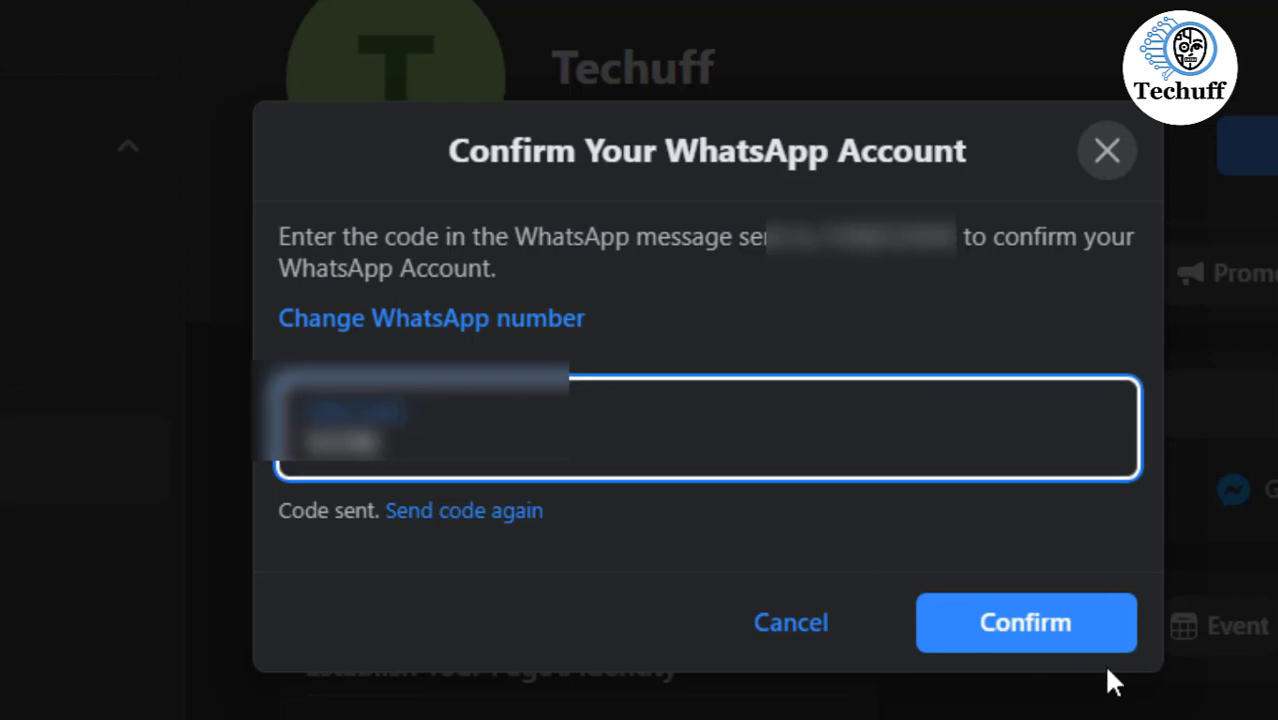
left_click(1018, 646)
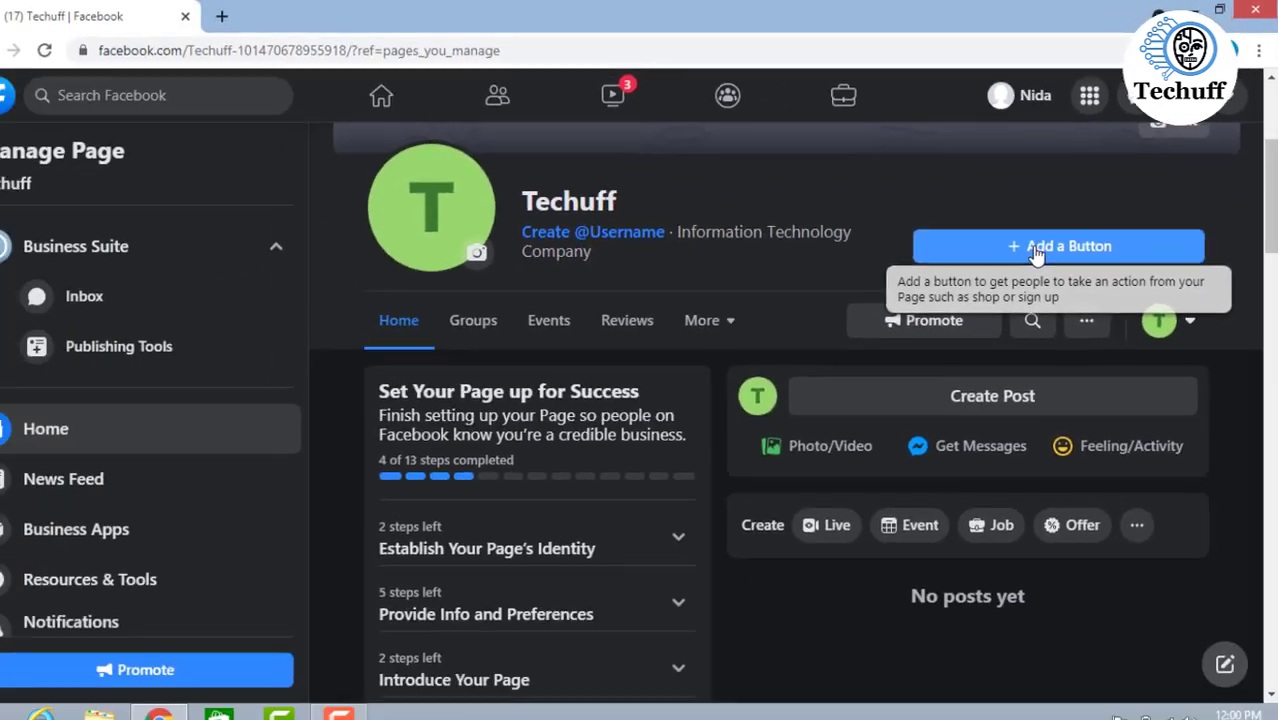
- Add a Watch Video action button to the Techuff page, pasting the channel's link as its website
left_click(845, 455)
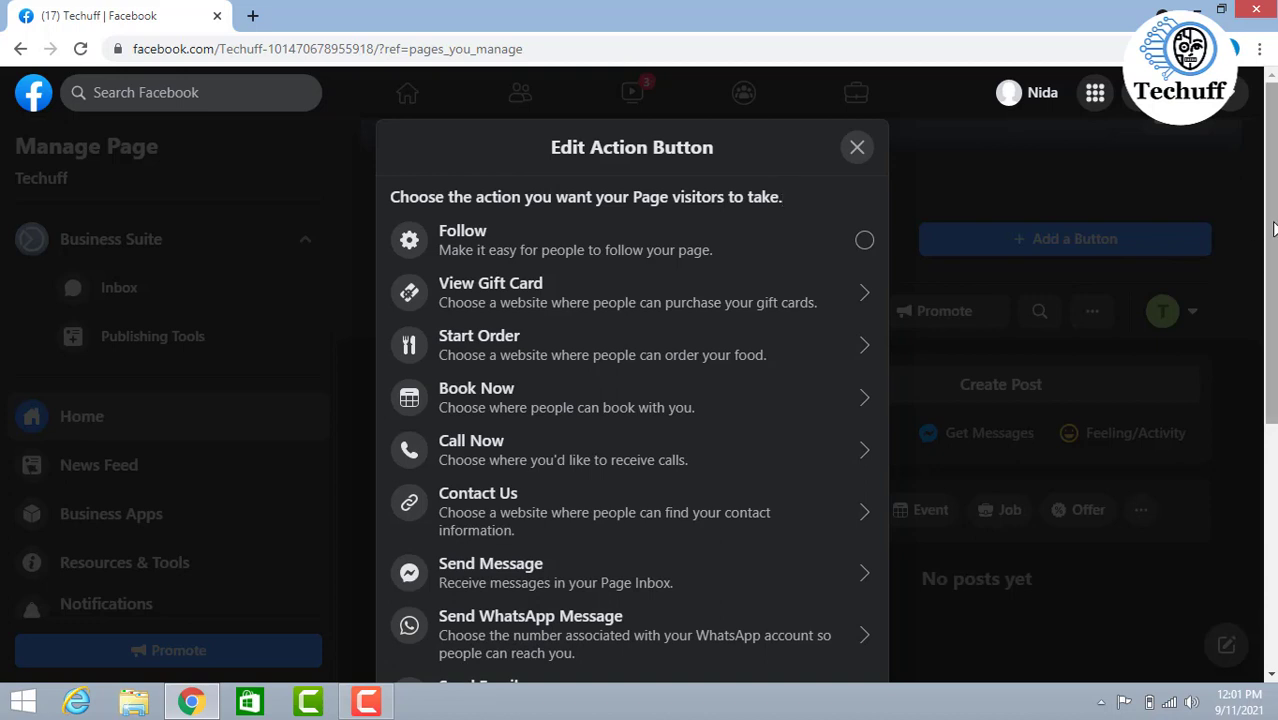
scroll(1274, 230, "down", 1)
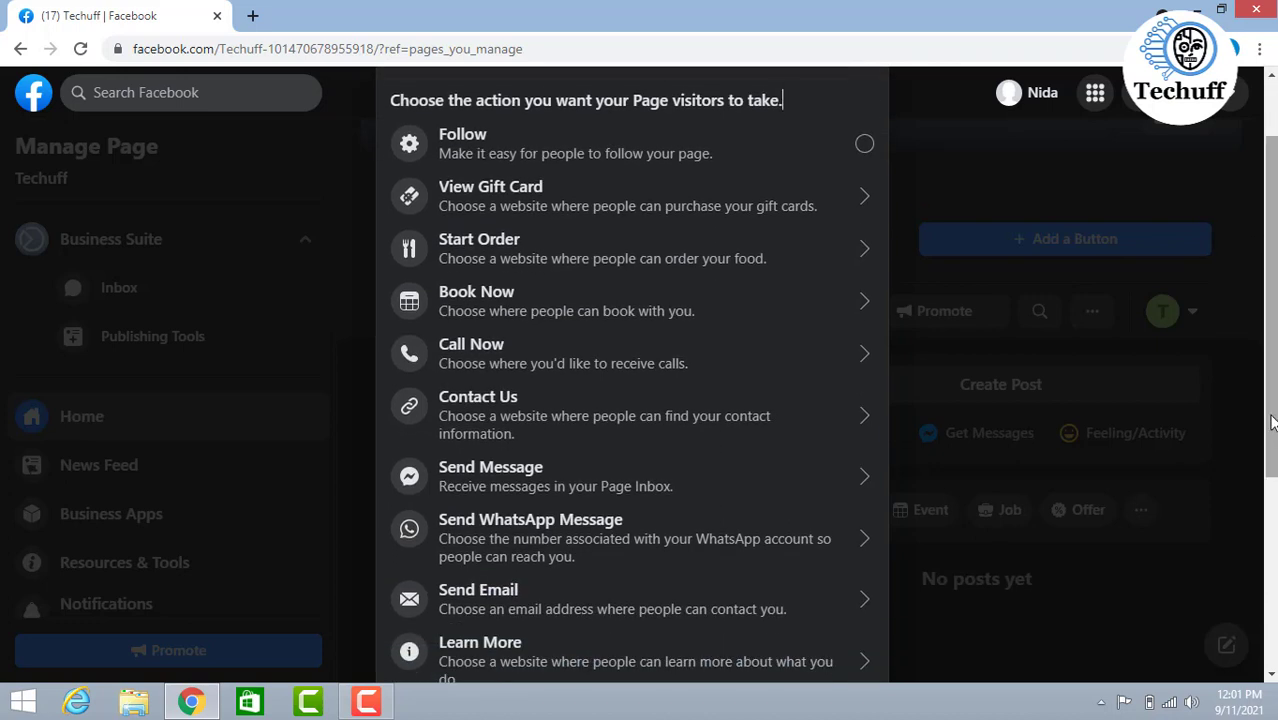
scroll(1270, 397, "down", 3)
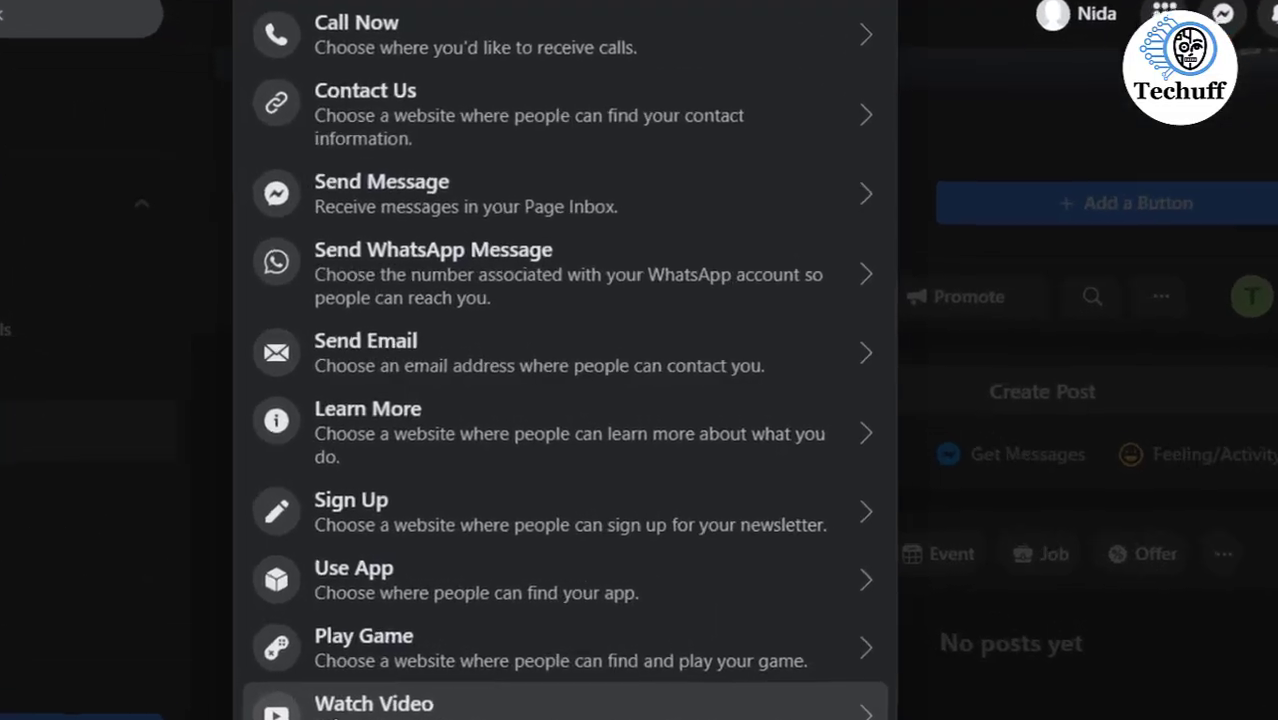
left_click(565, 706)
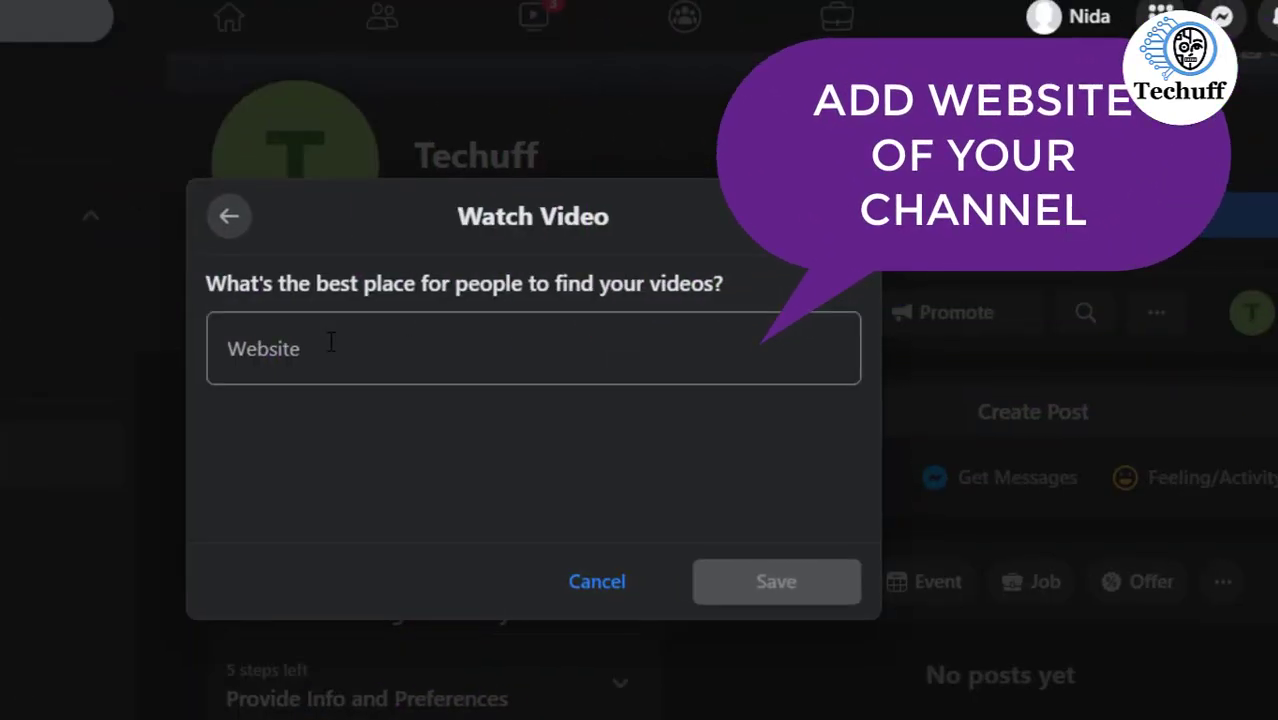
left_click(331, 343)
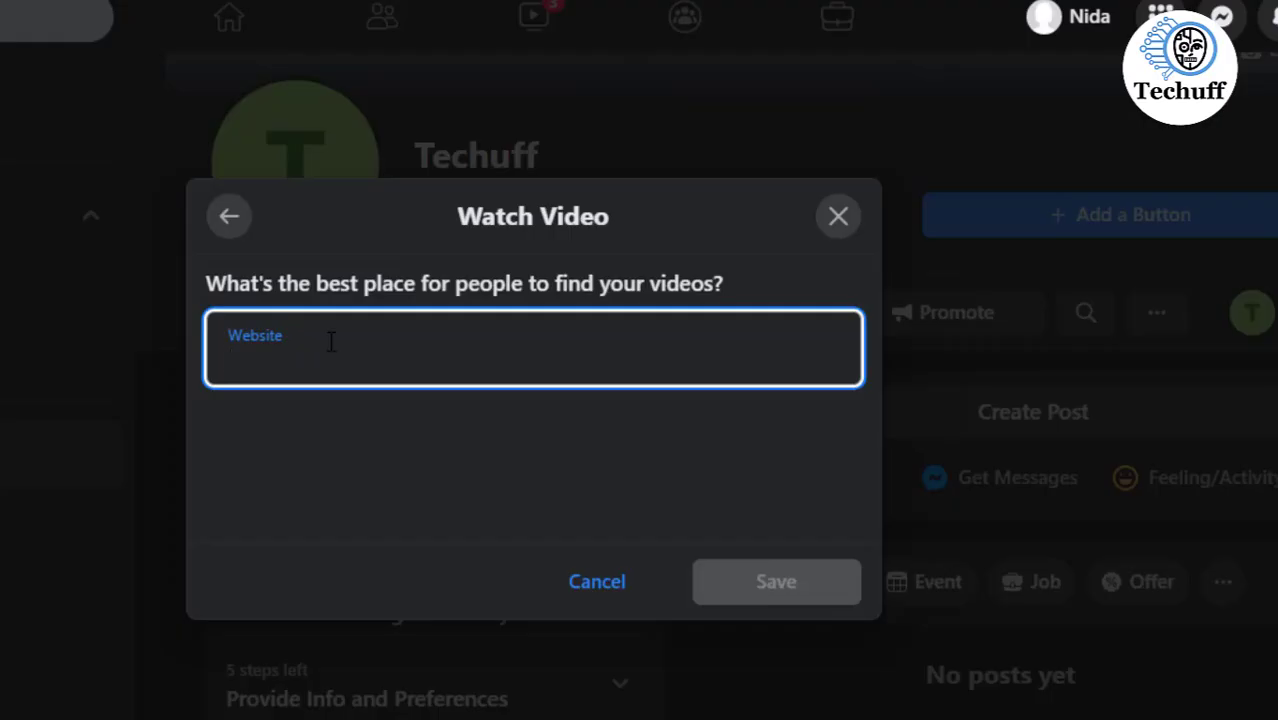
right_click(331, 343)
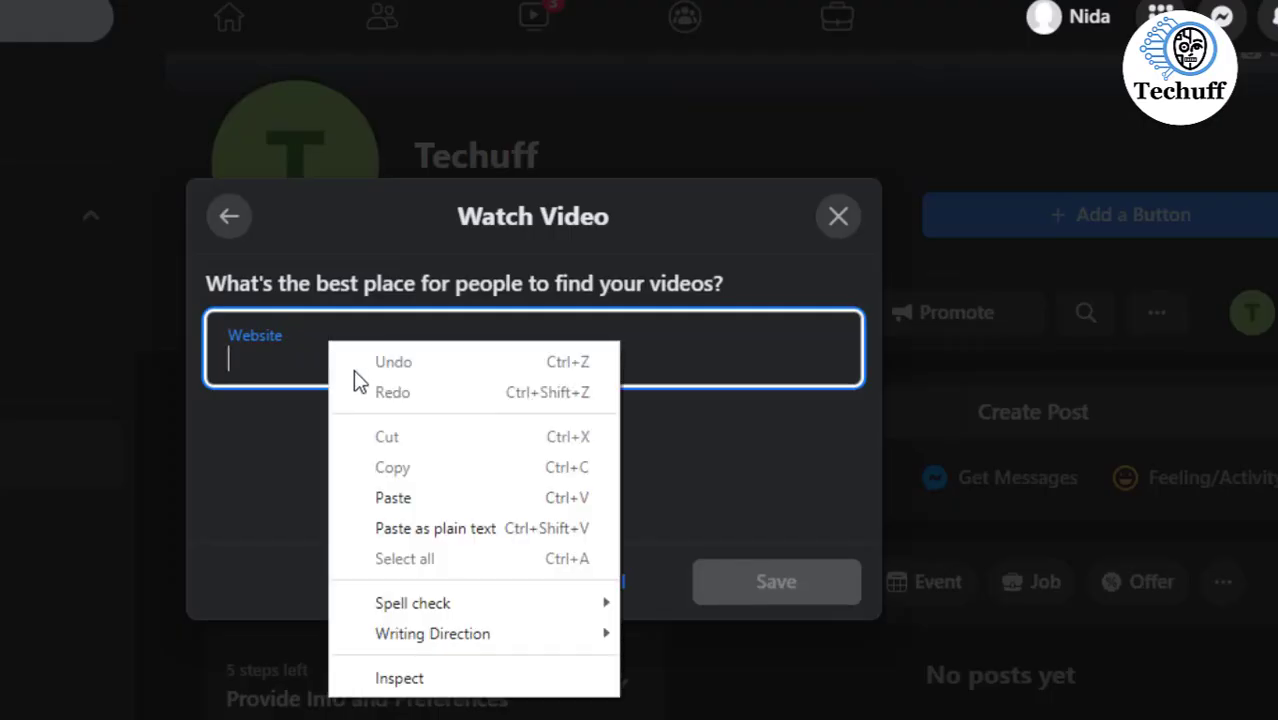
left_click(389, 500)
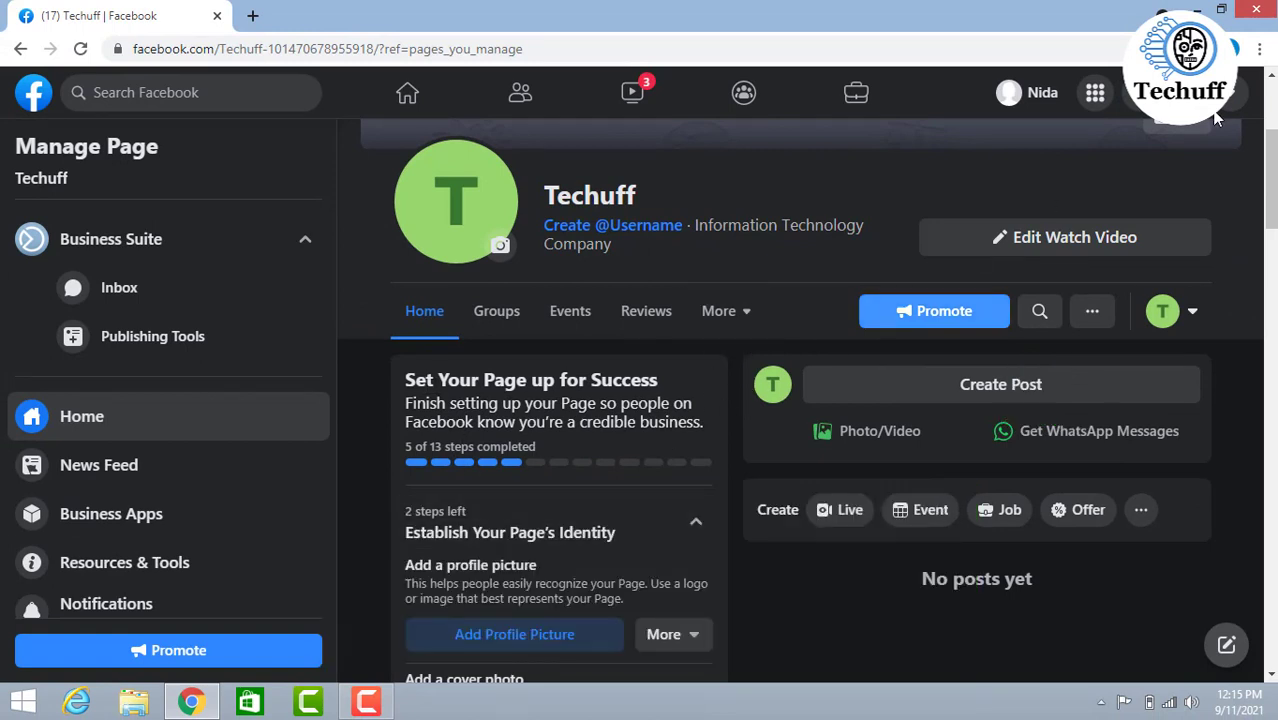
- Upload the rdtechuff image from the Downloads folder as the Techuff page's new profile picture
mouse_move(1272, 185)
left_mouse_down()
mouse_move(1262, 295)
mouse_move(1230, 208)
mouse_move(1250, 190)
left_mouse_up()
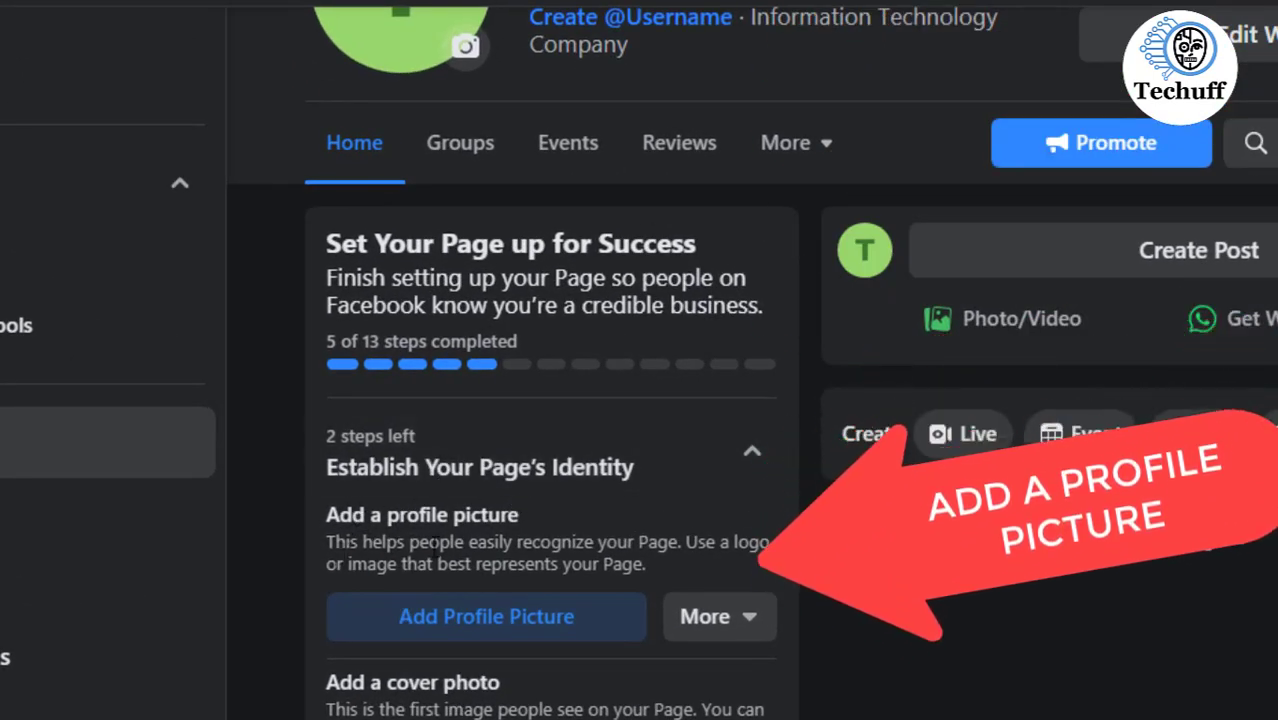
left_click(418, 630)
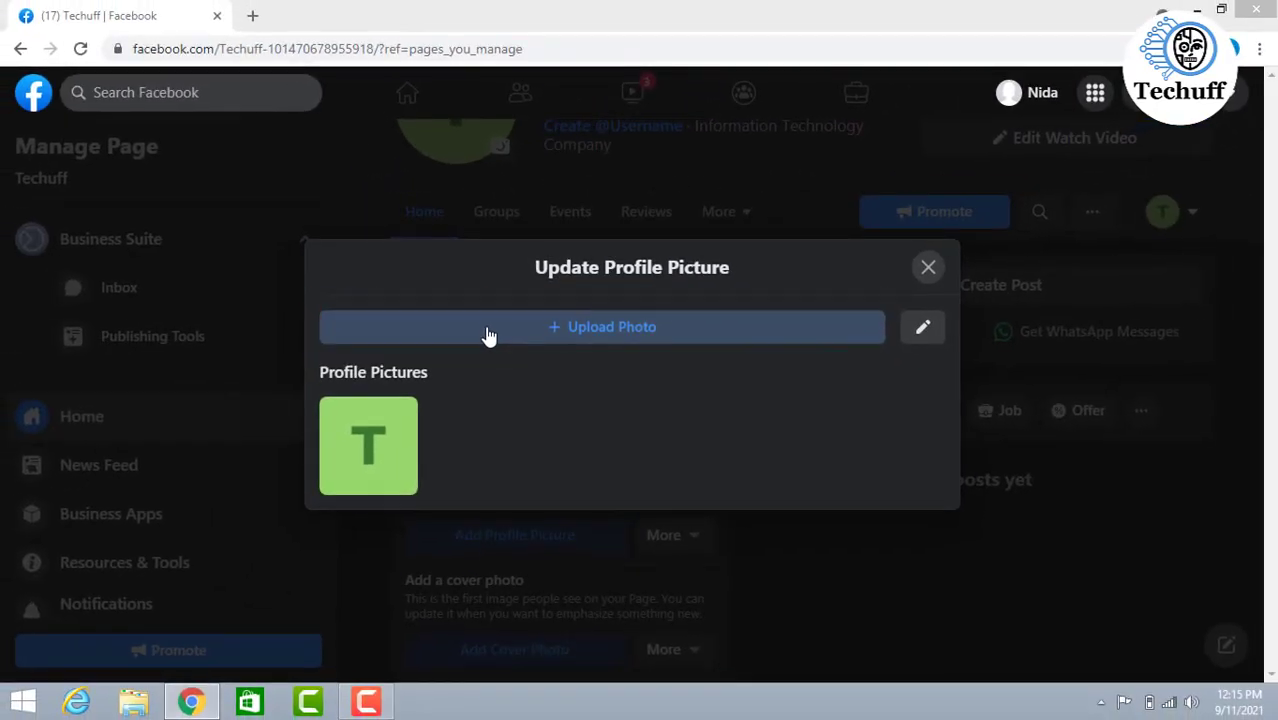
left_click(489, 336)
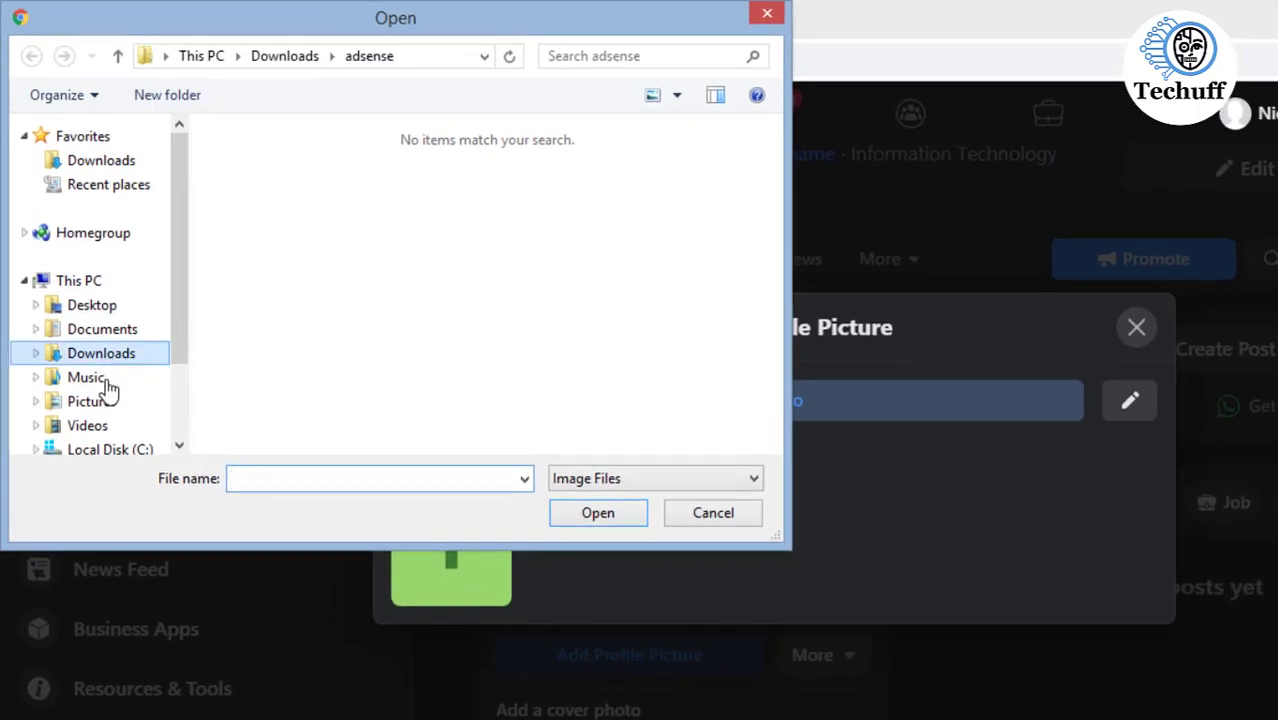
left_click(92, 401)
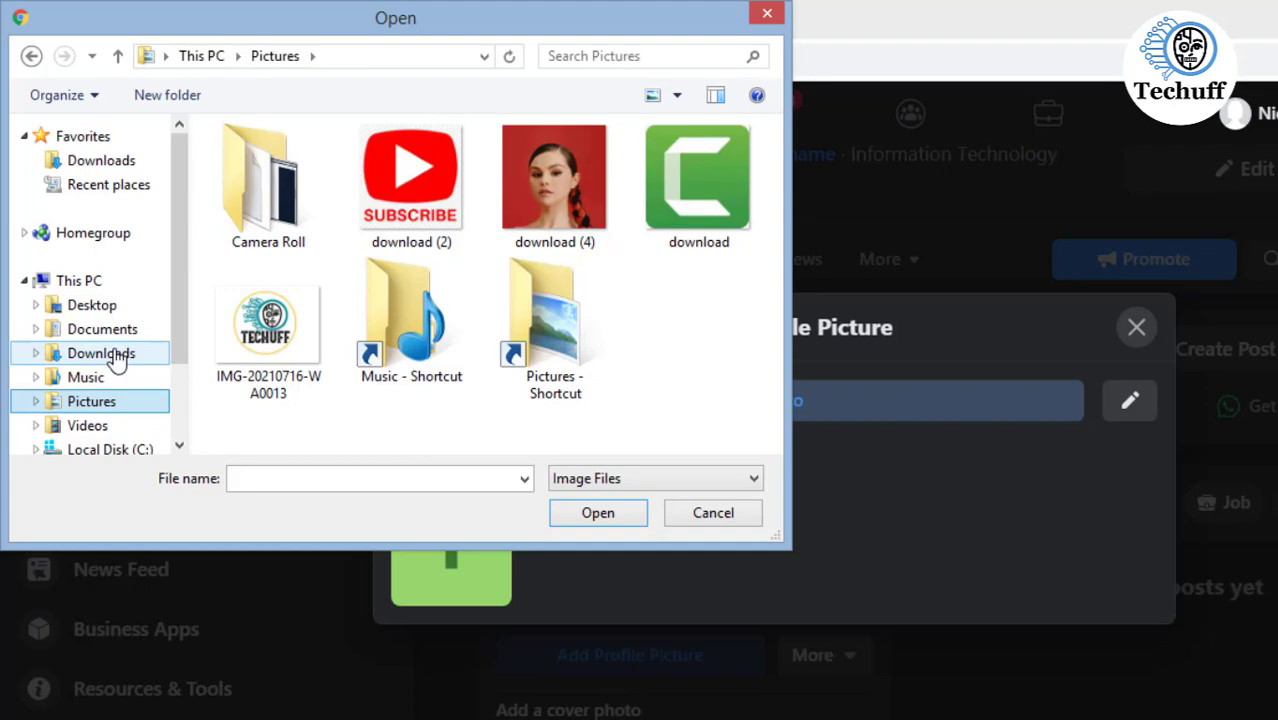
left_click(117, 356)
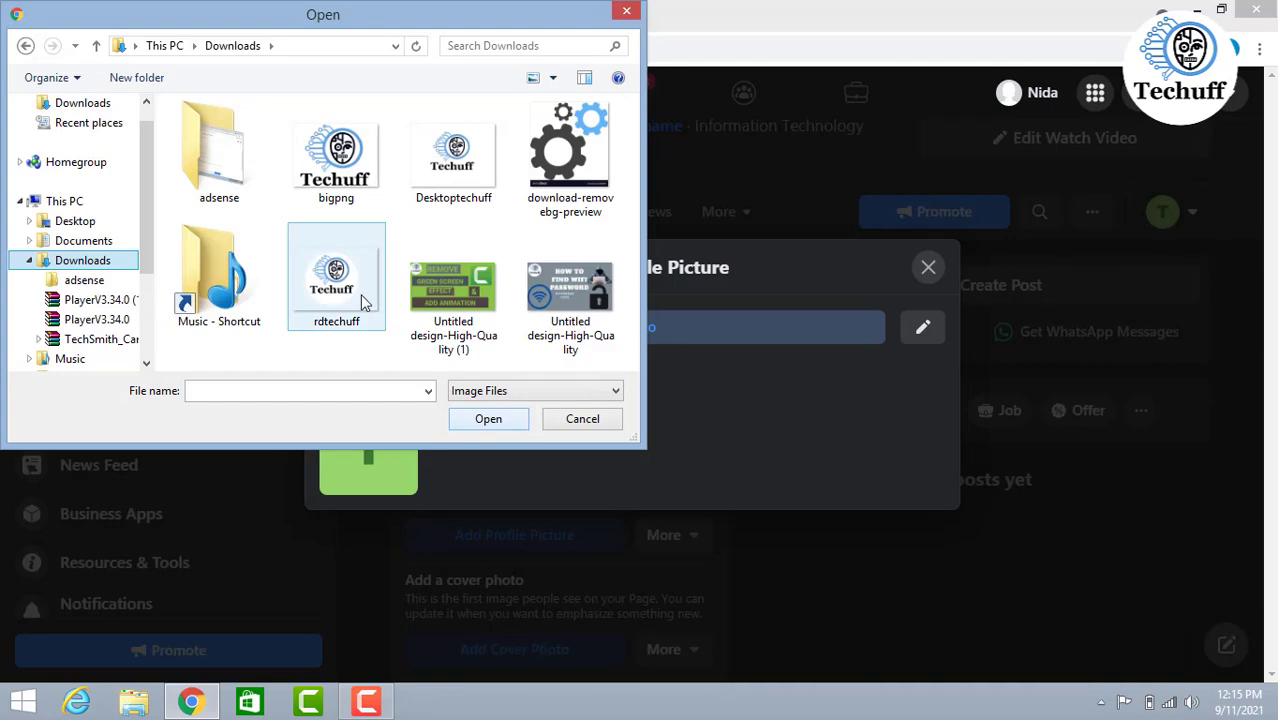
left_click(359, 293)
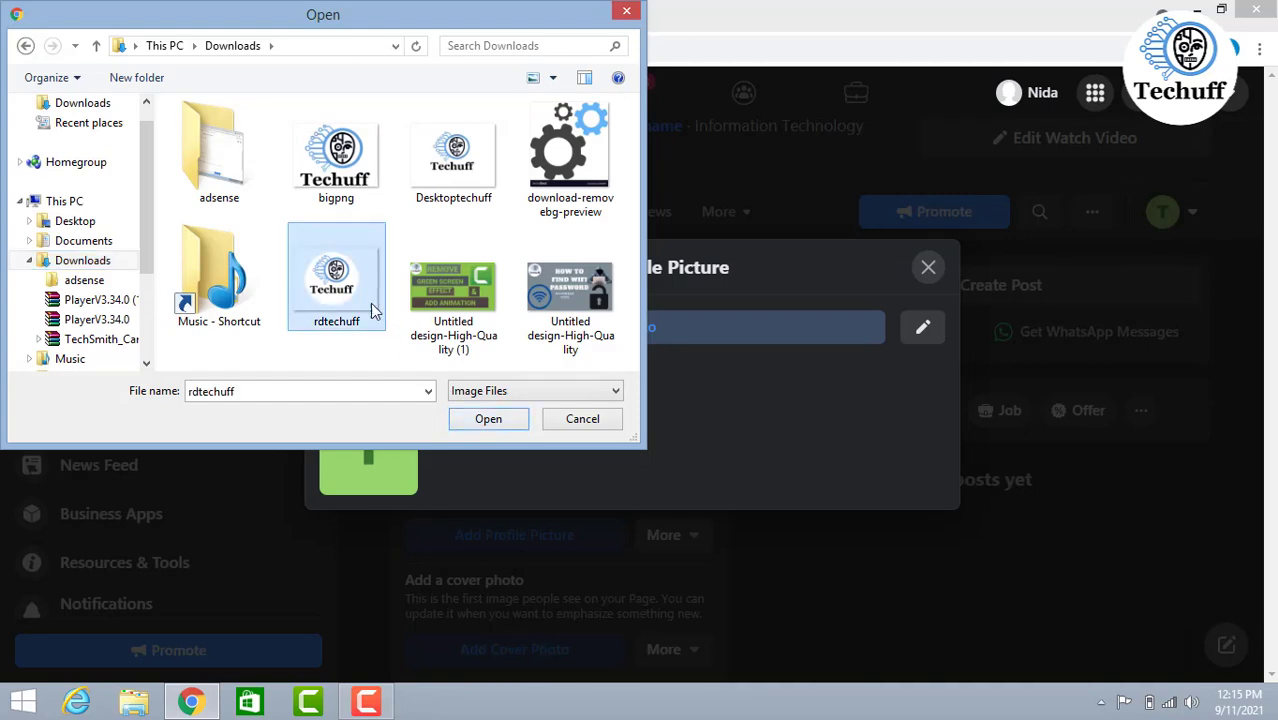
left_click(493, 424)
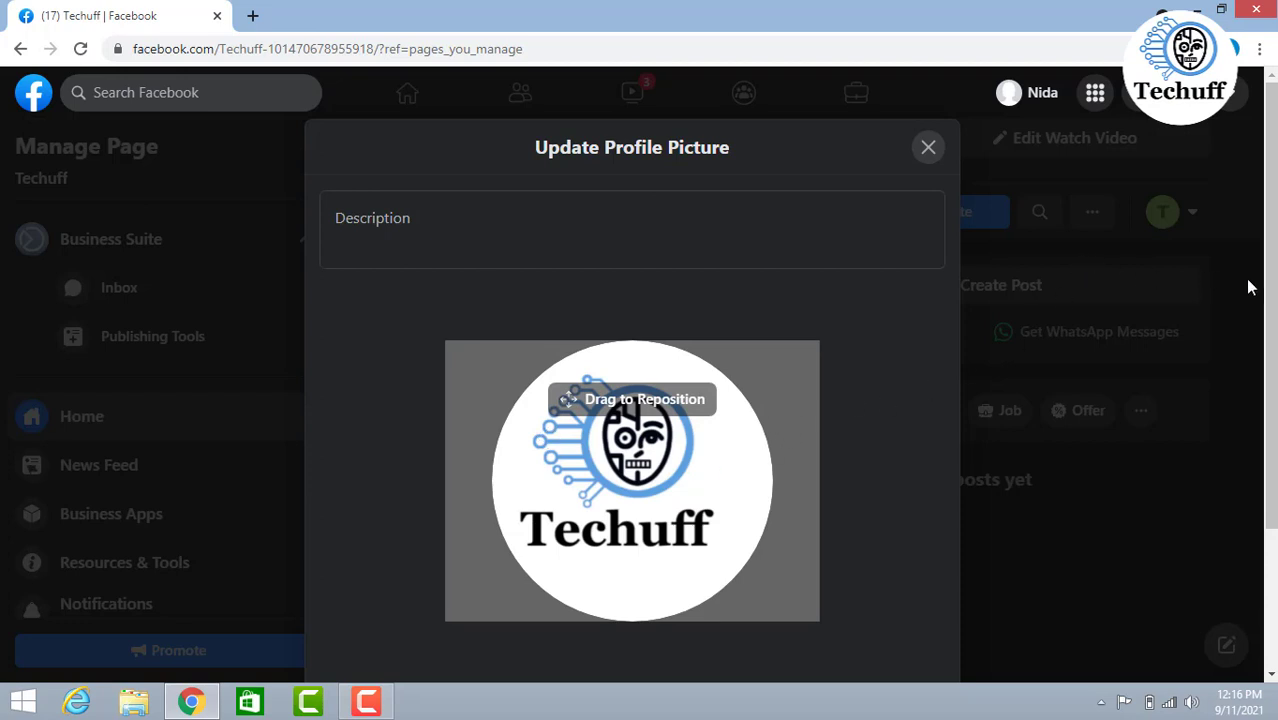
- Keep the profile picture at its minimum zoom and save it without a description
left_click_drag(1274, 288, 1259, 399)
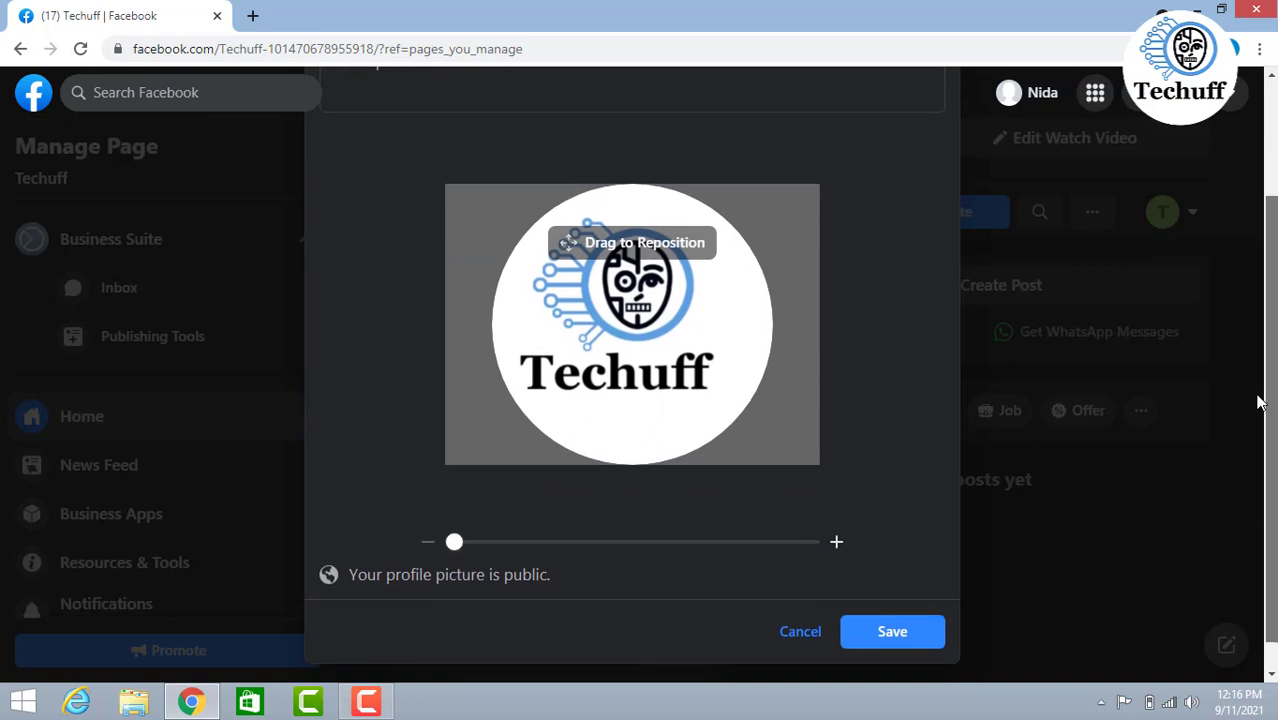
left_click(838, 543)
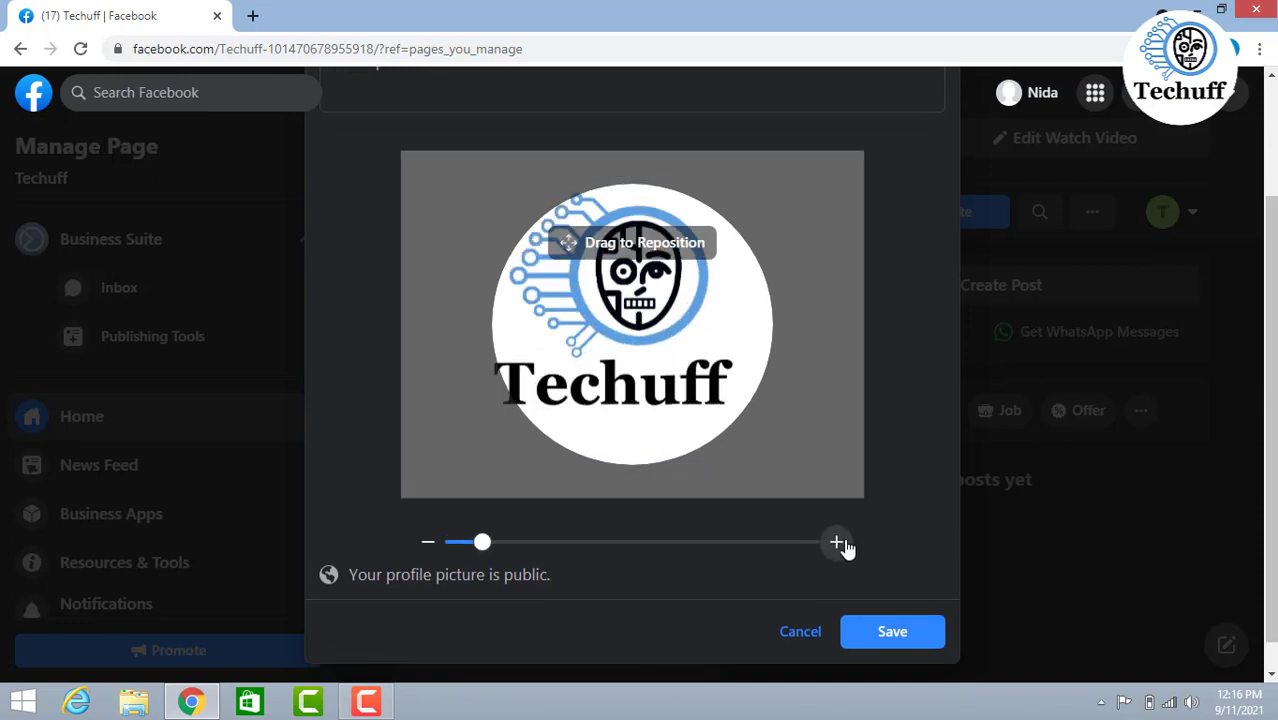
left_click(429, 540)
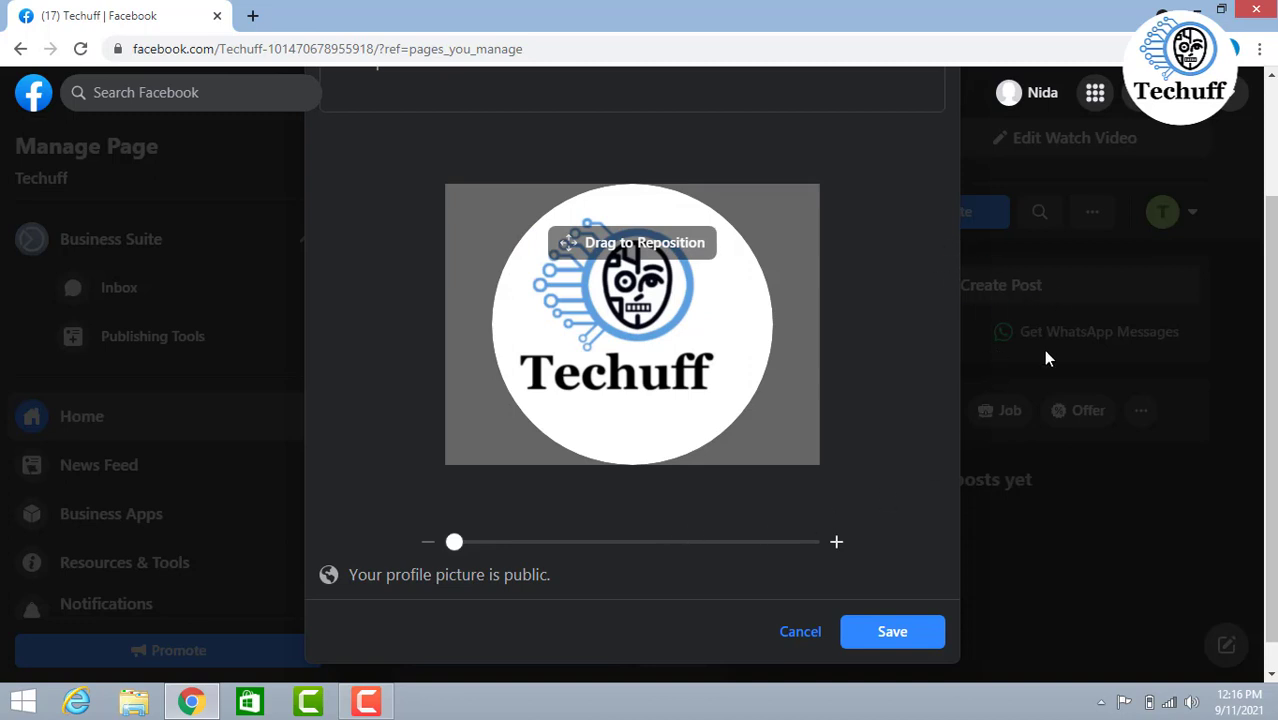
left_click(880, 633)
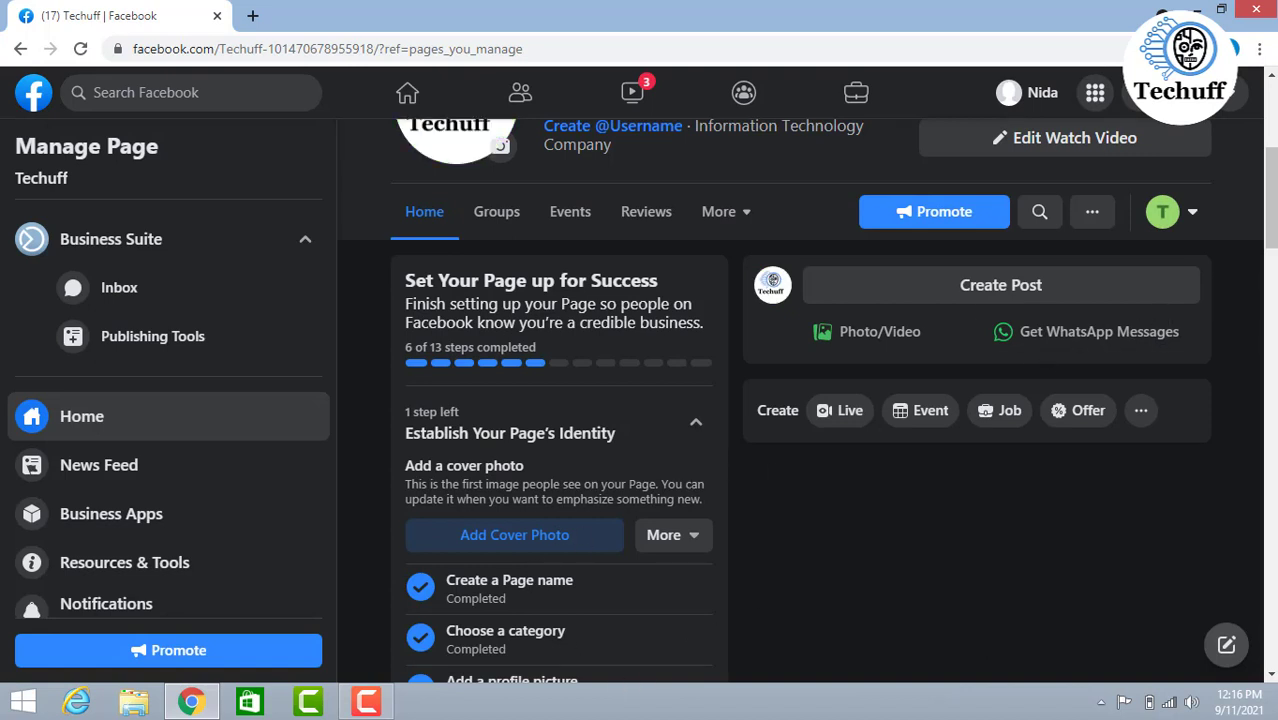
- Upload the Desktoptechuff image from the Downloads folder as the page's cover photo and save the changes
mouse_move(1273, 230)
left_mouse_down()
mouse_move(1266, 286)
mouse_move(1267, 244)
left_mouse_up()
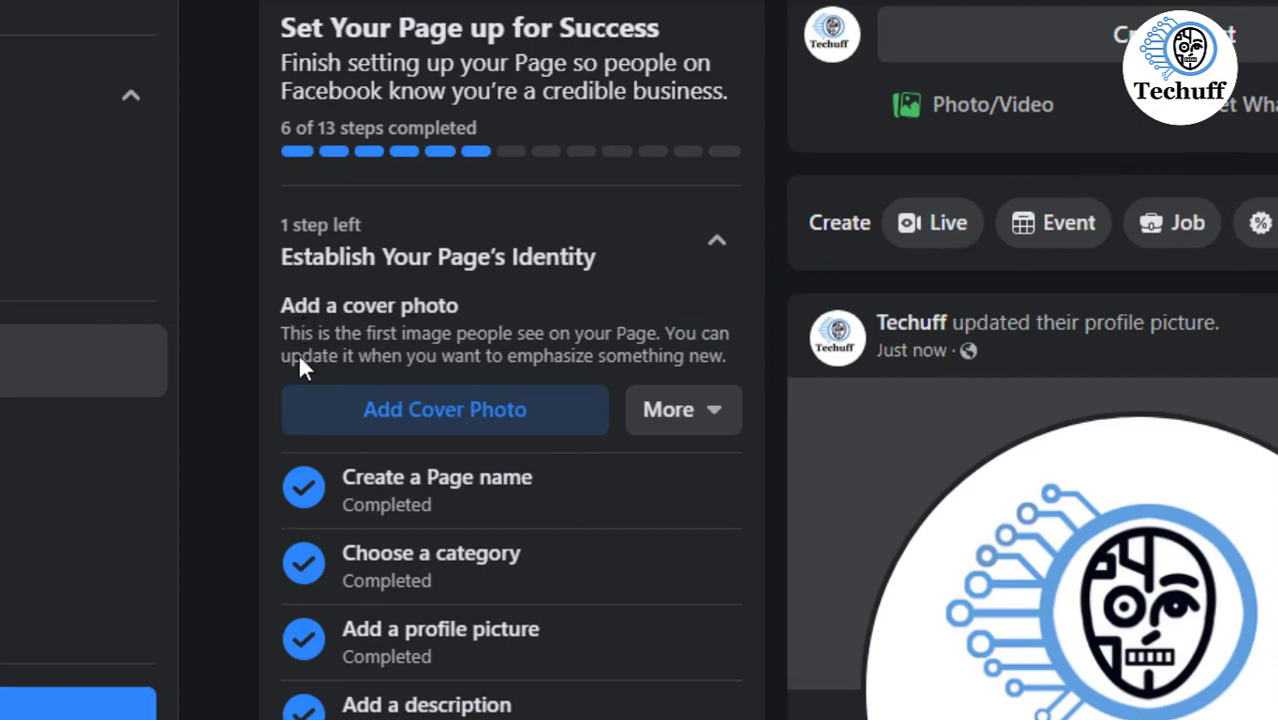
left_click(366, 420)
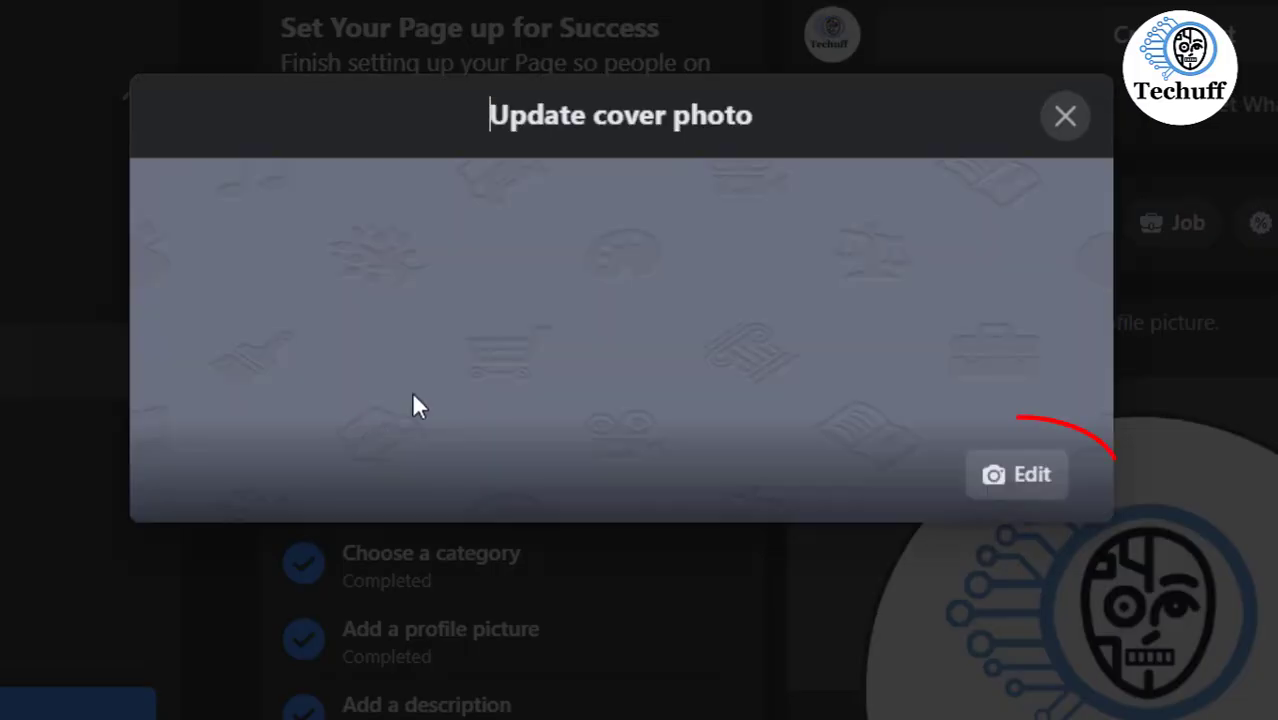
left_click(993, 474)
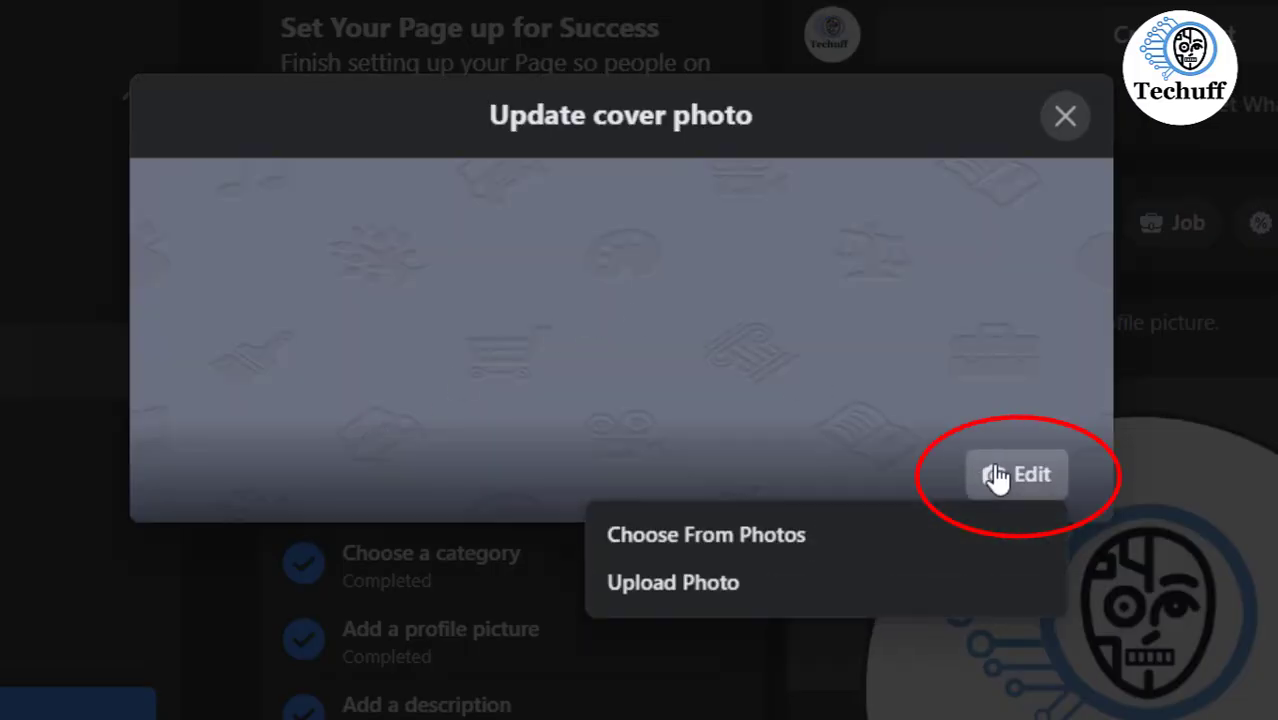
left_click(648, 638)
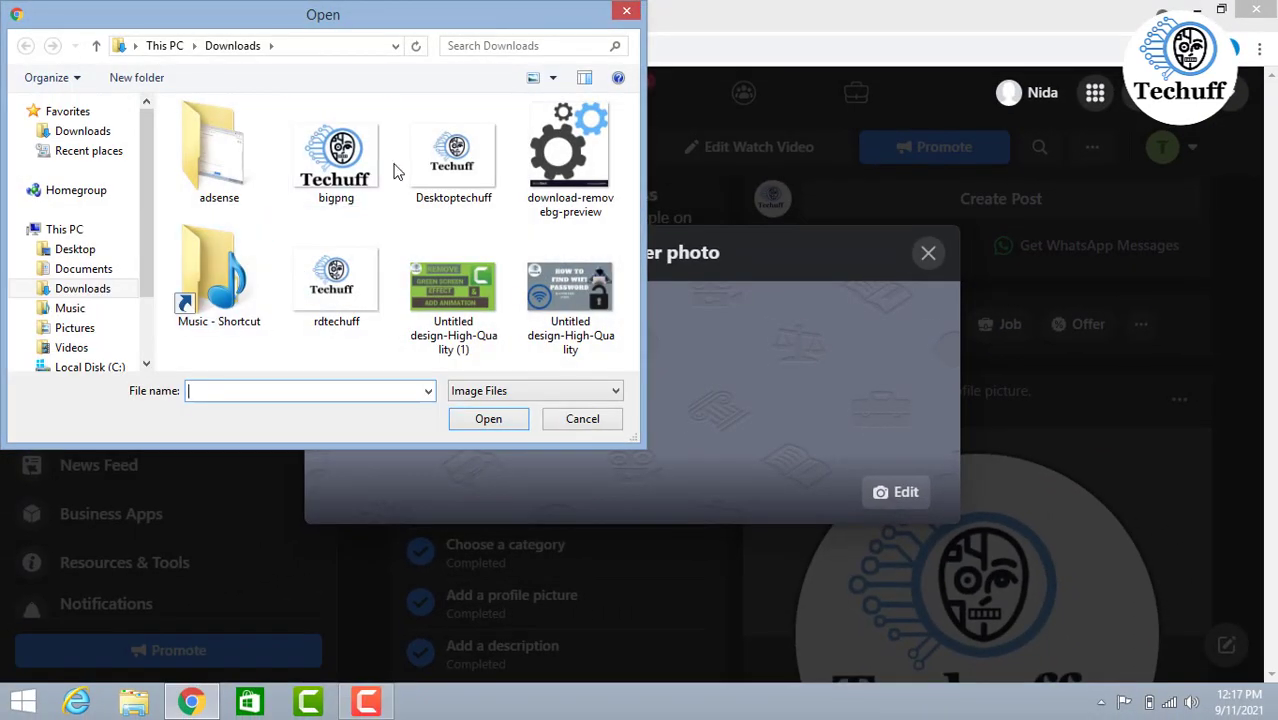
left_click(458, 155)
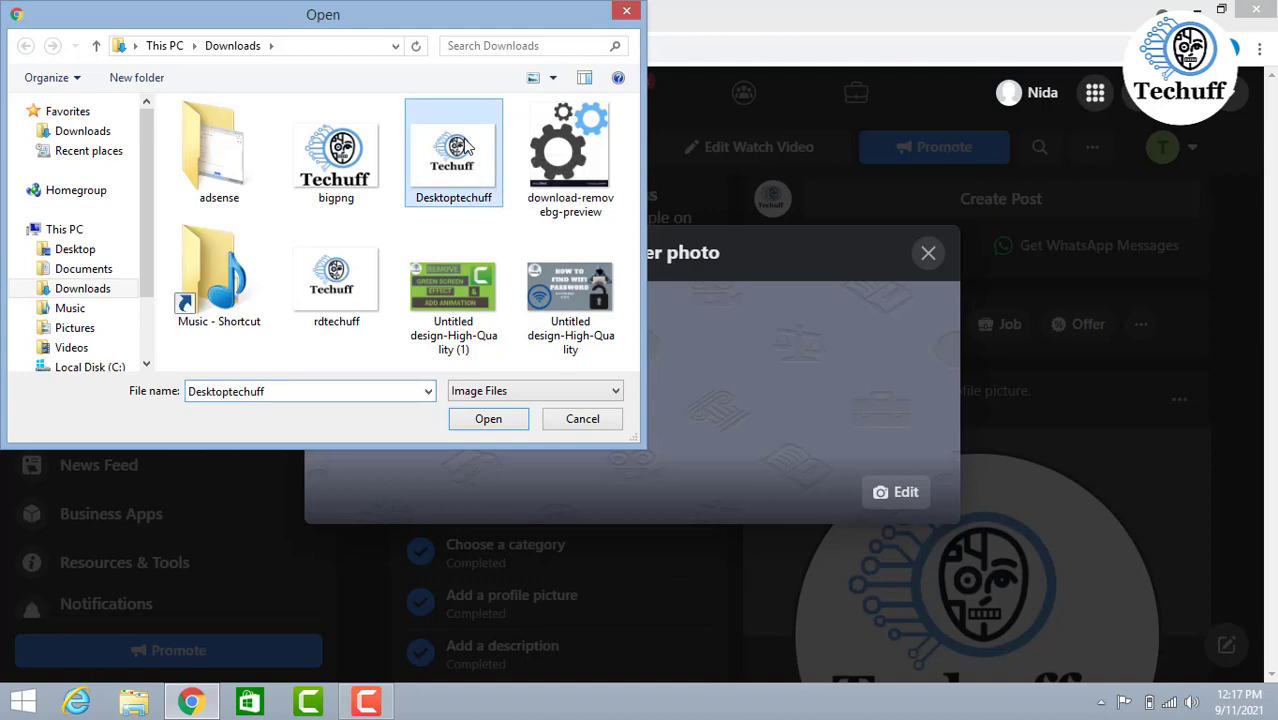
left_click(477, 422)
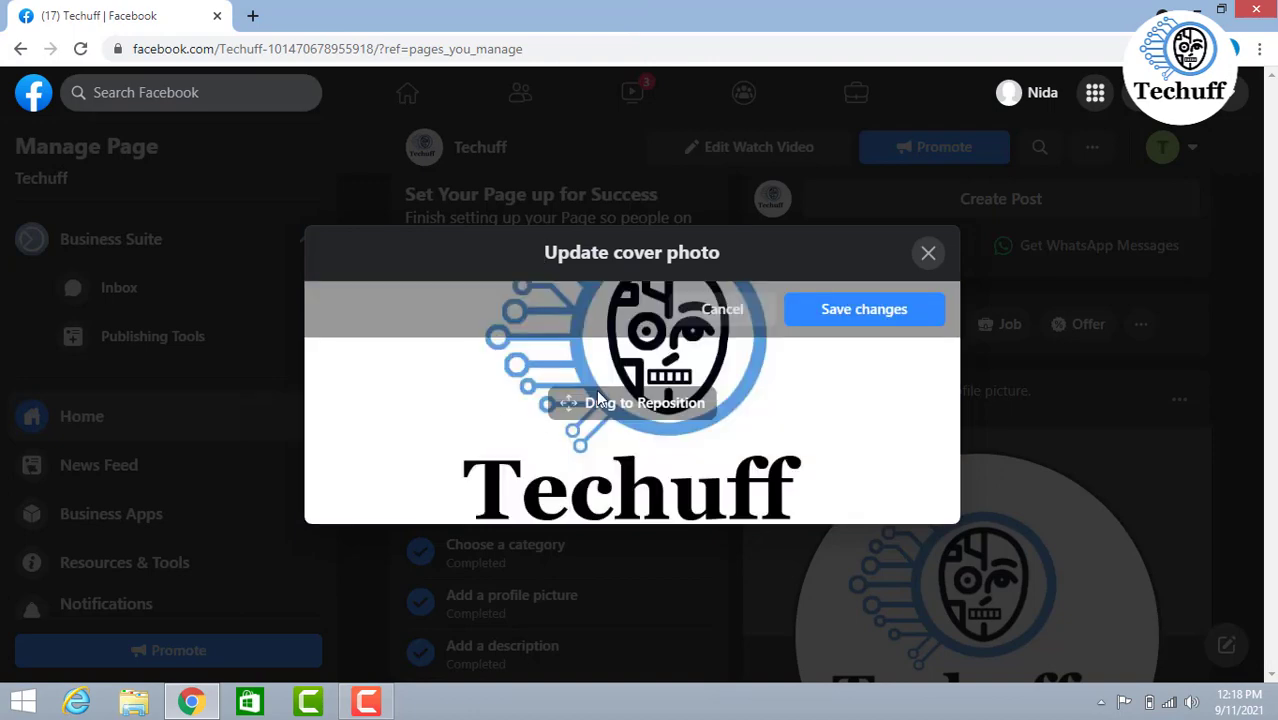
key("ctrl+minus")
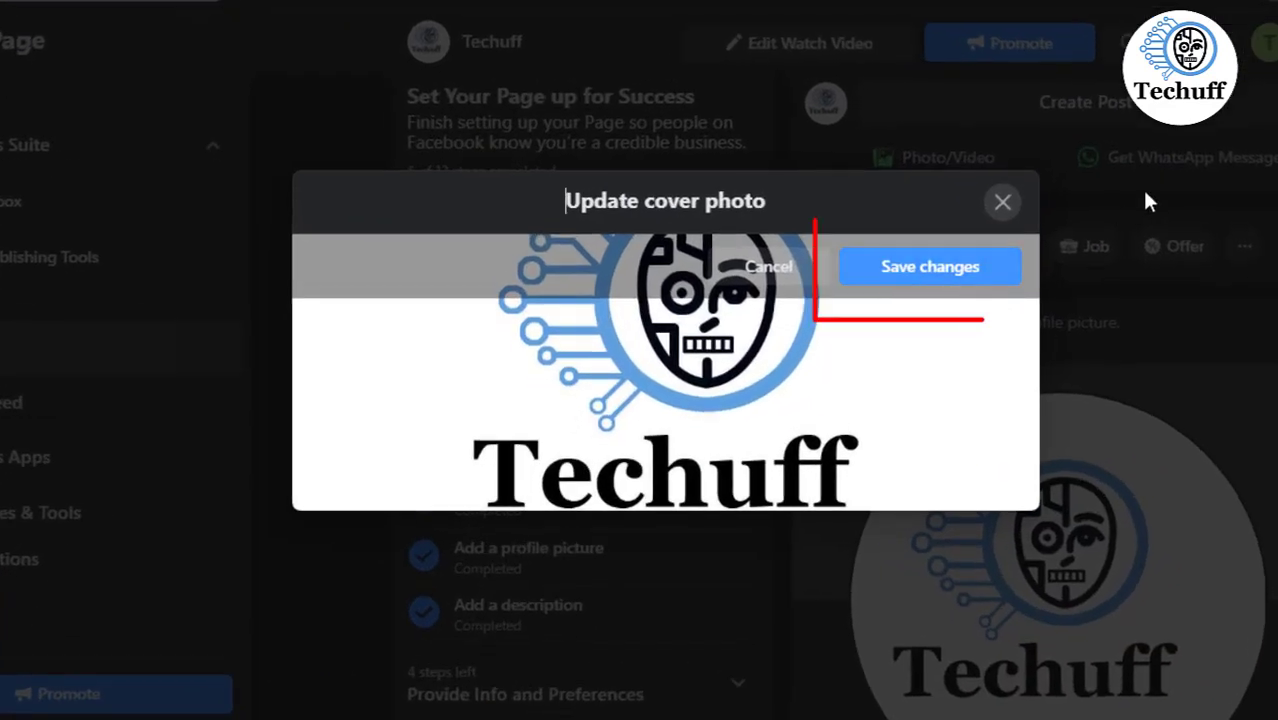
left_click(880, 279)
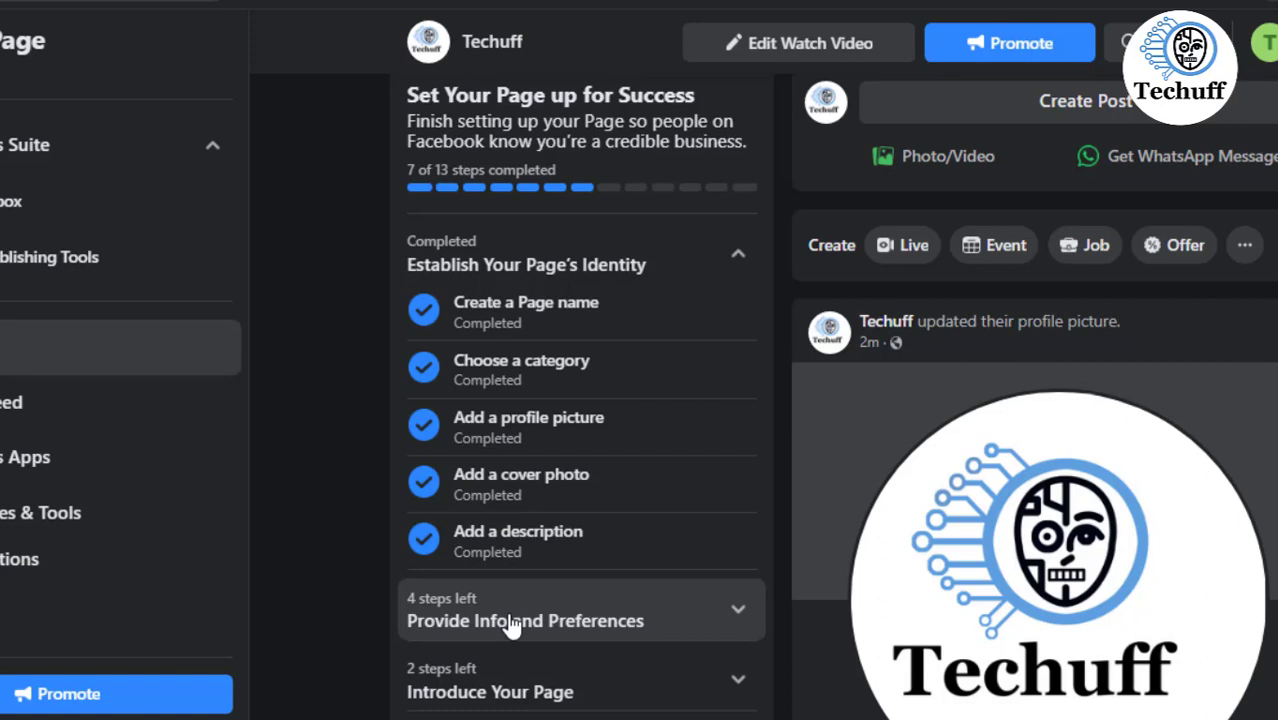
- Add the page's website under Provide Info and Preferences by pasting the copied YouTube channel link, and save it
left_click(729, 626)
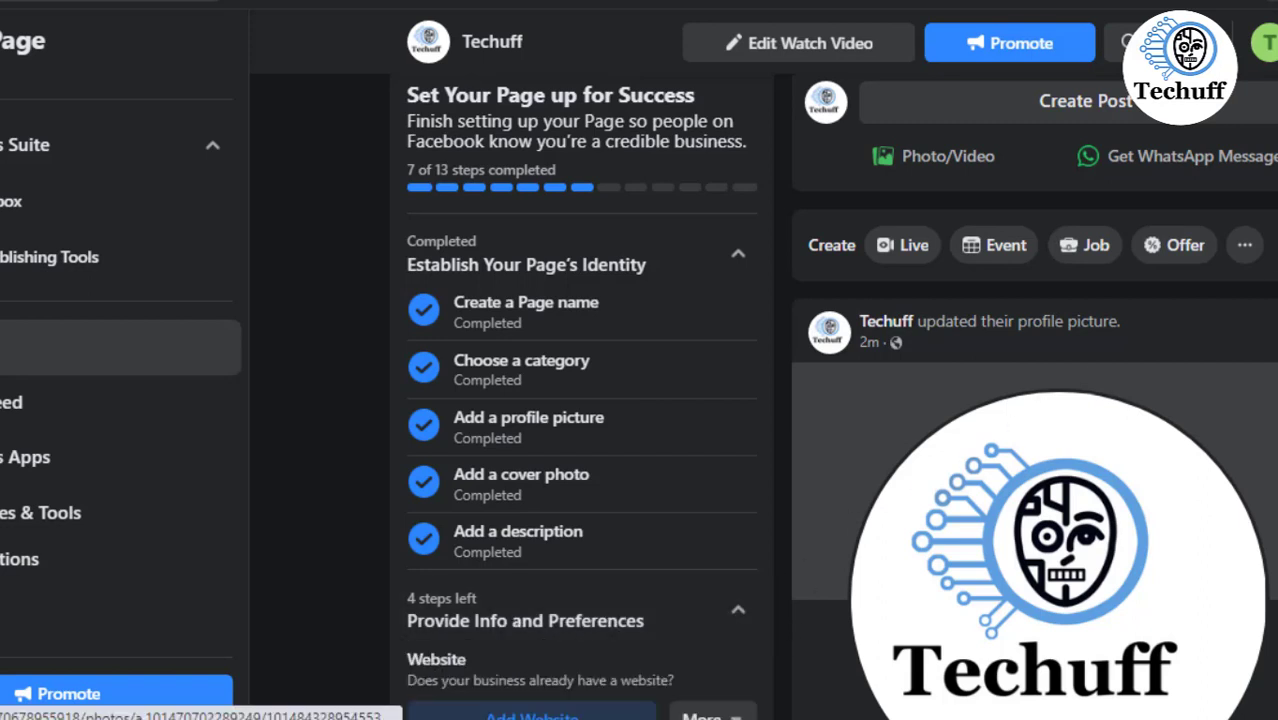
scroll(1034, 400, "down", 4)
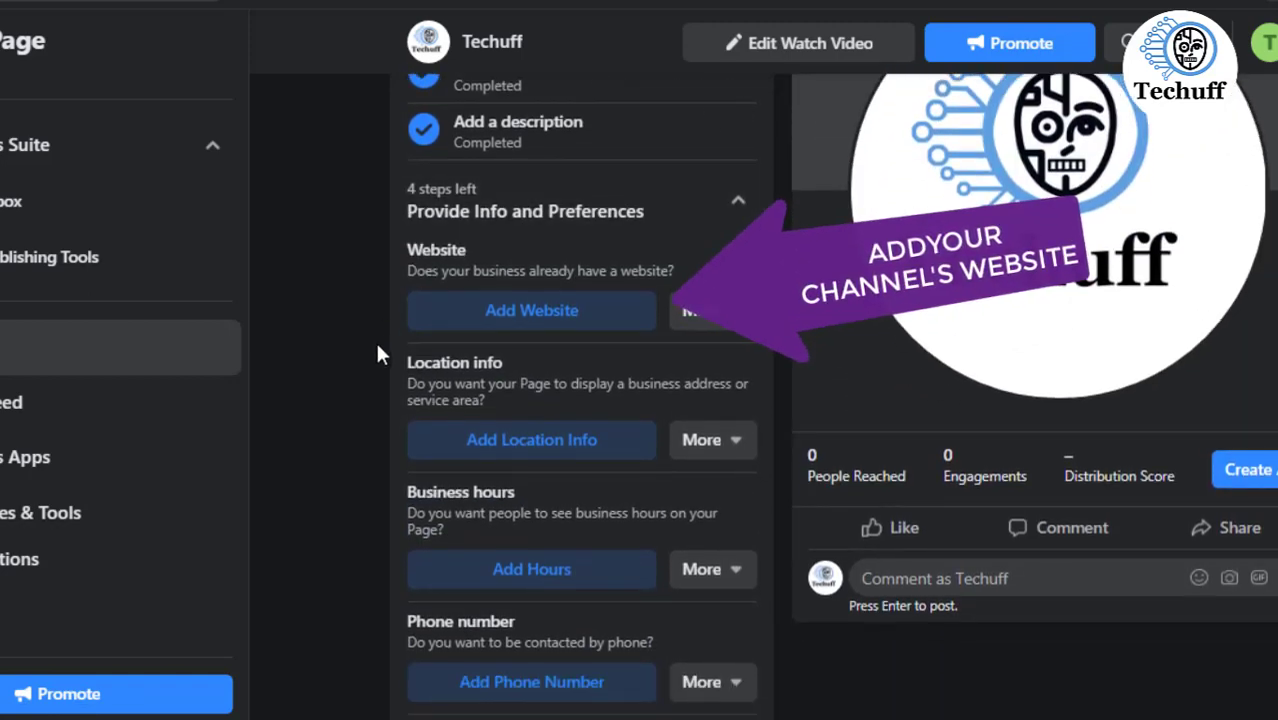
left_click(459, 318)
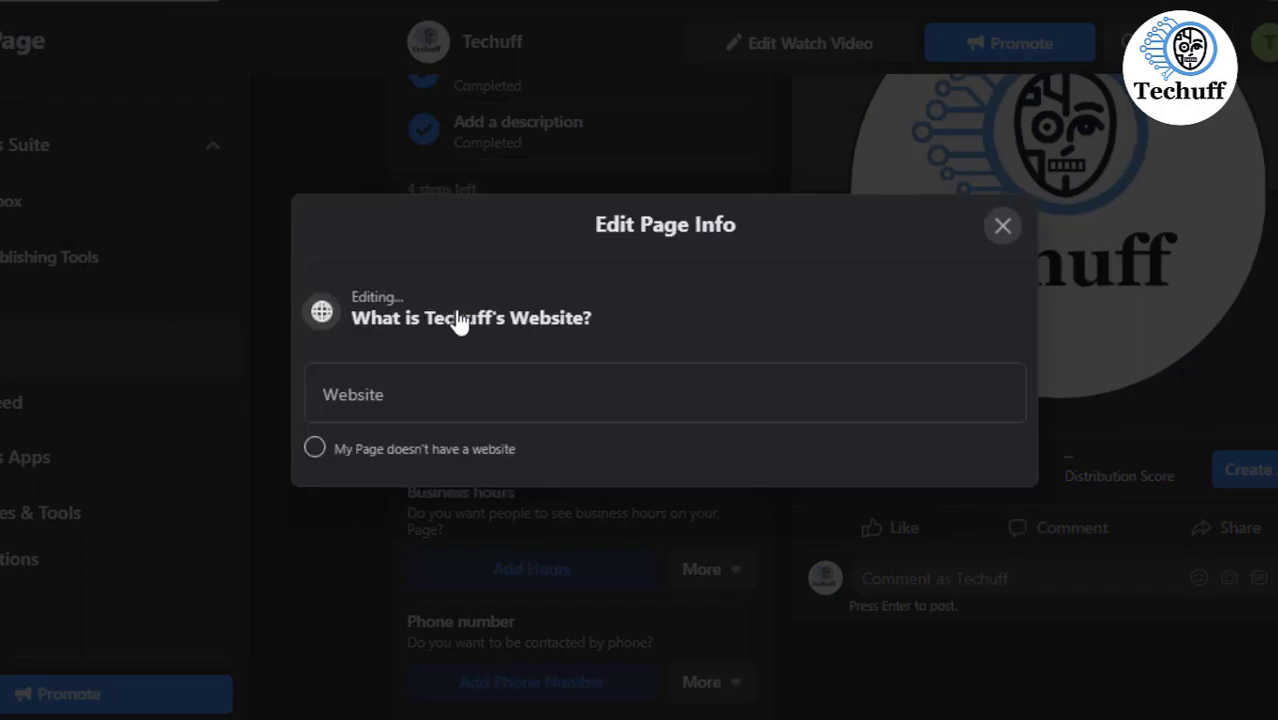
left_click(414, 393)
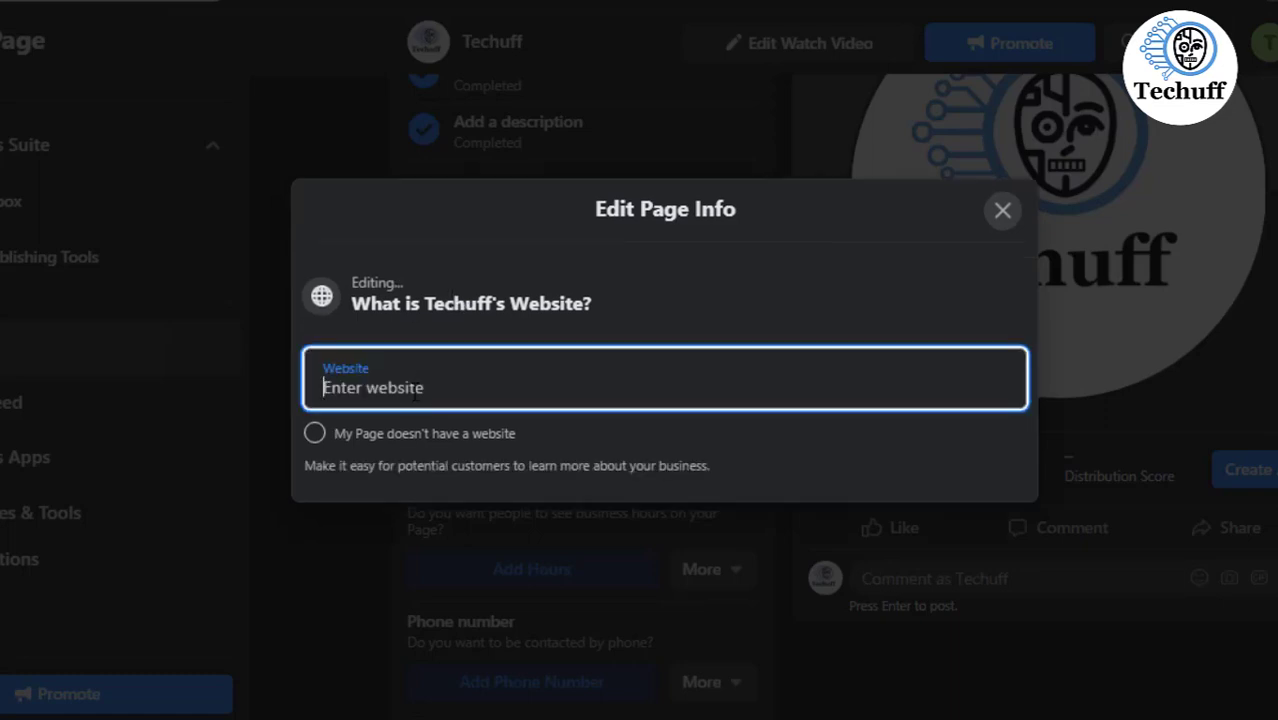
right_click(414, 393)
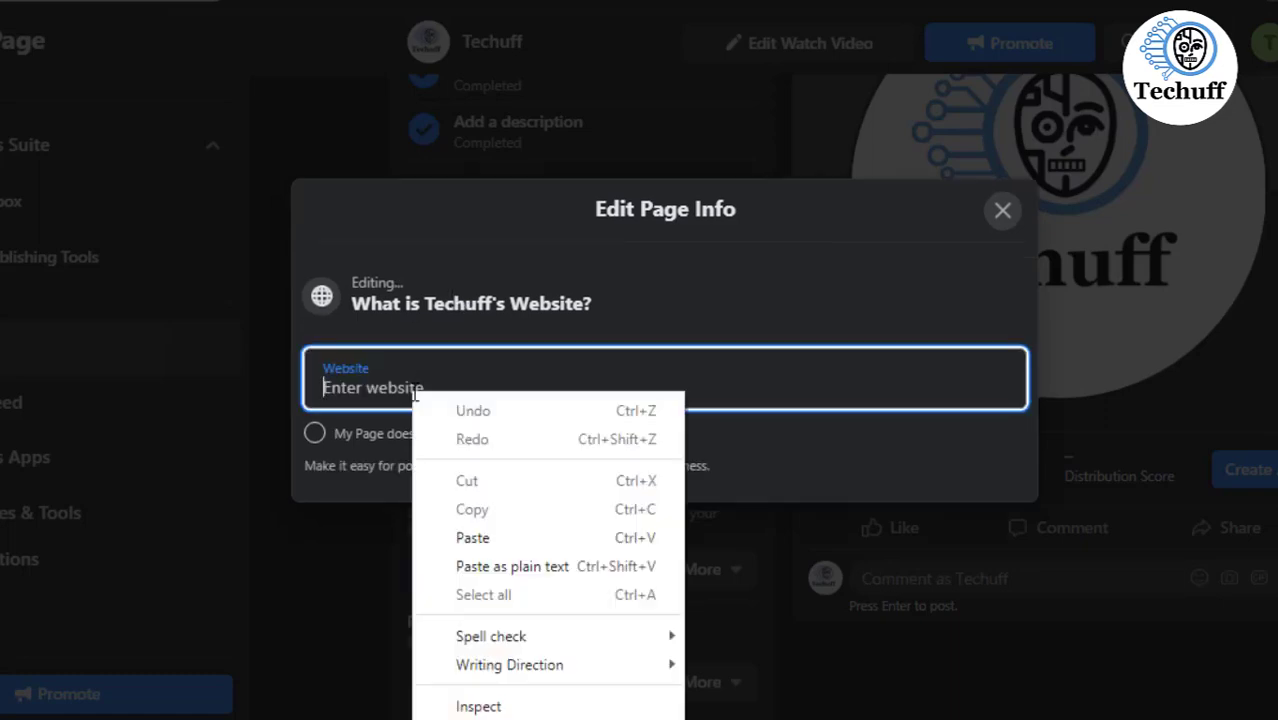
left_click(466, 540)
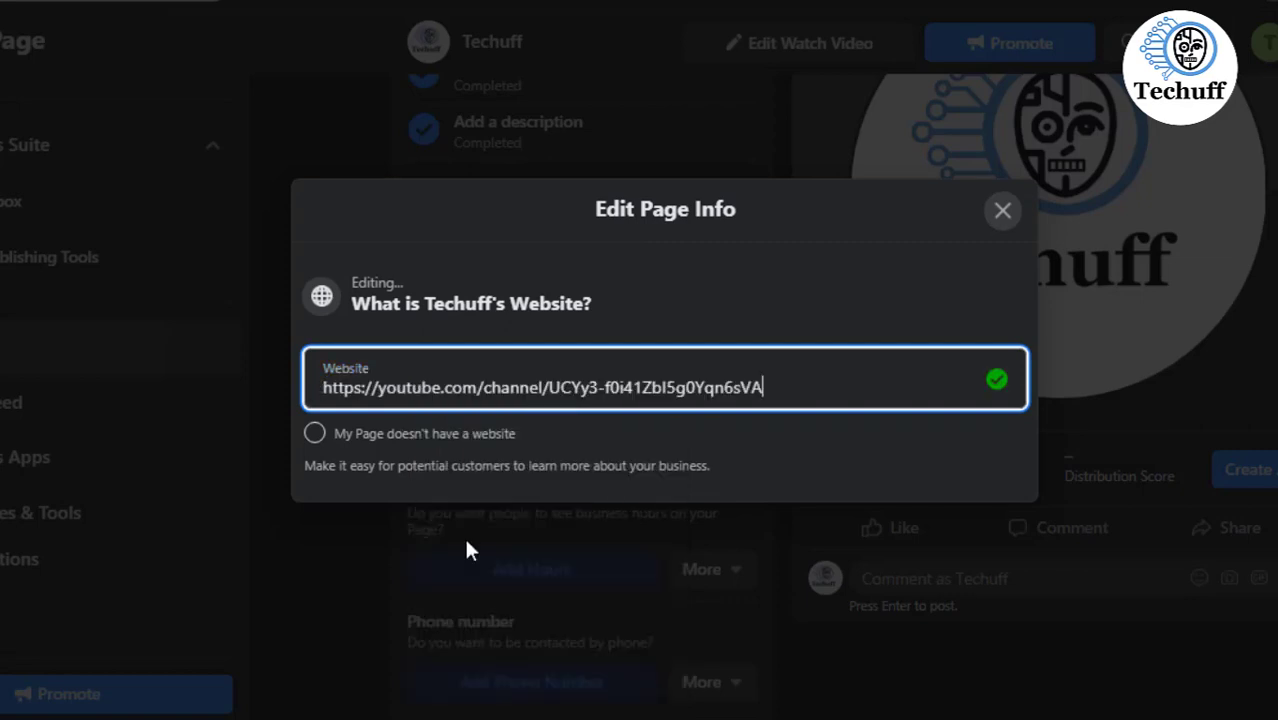
left_click(466, 540)
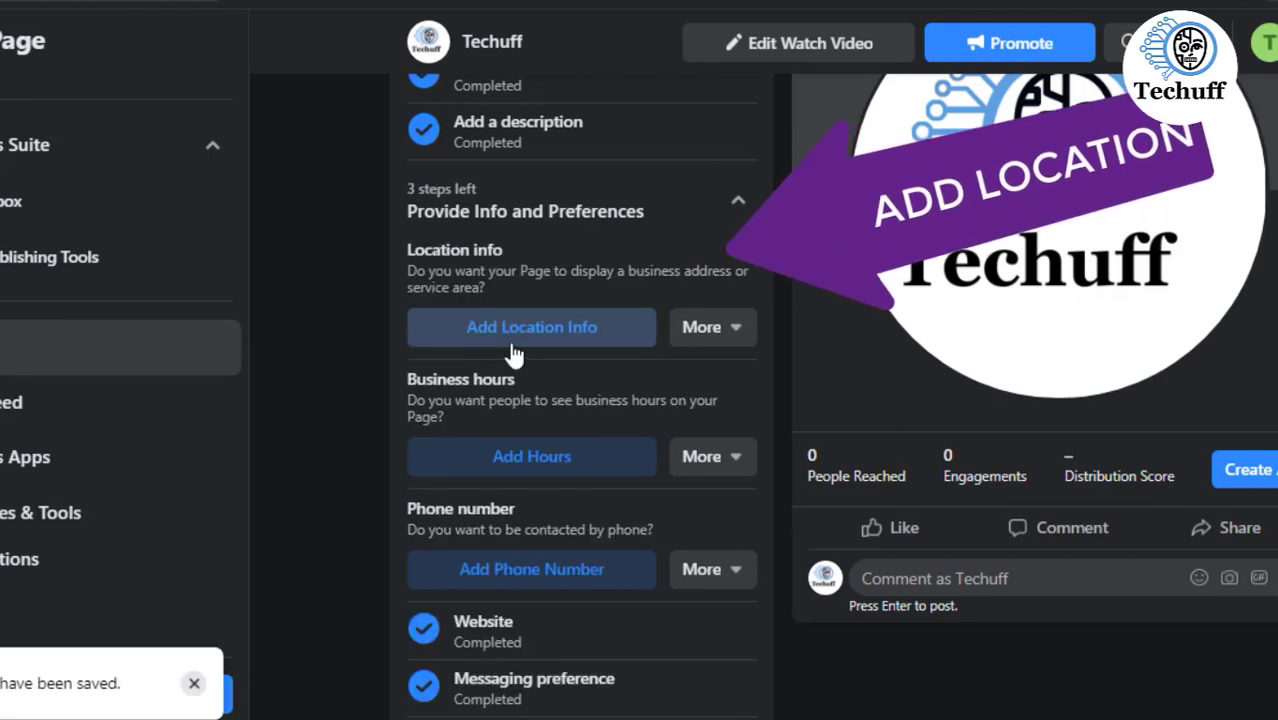
- Open the page's location info and mark that the page doesn't have a location
left_click(513, 347)
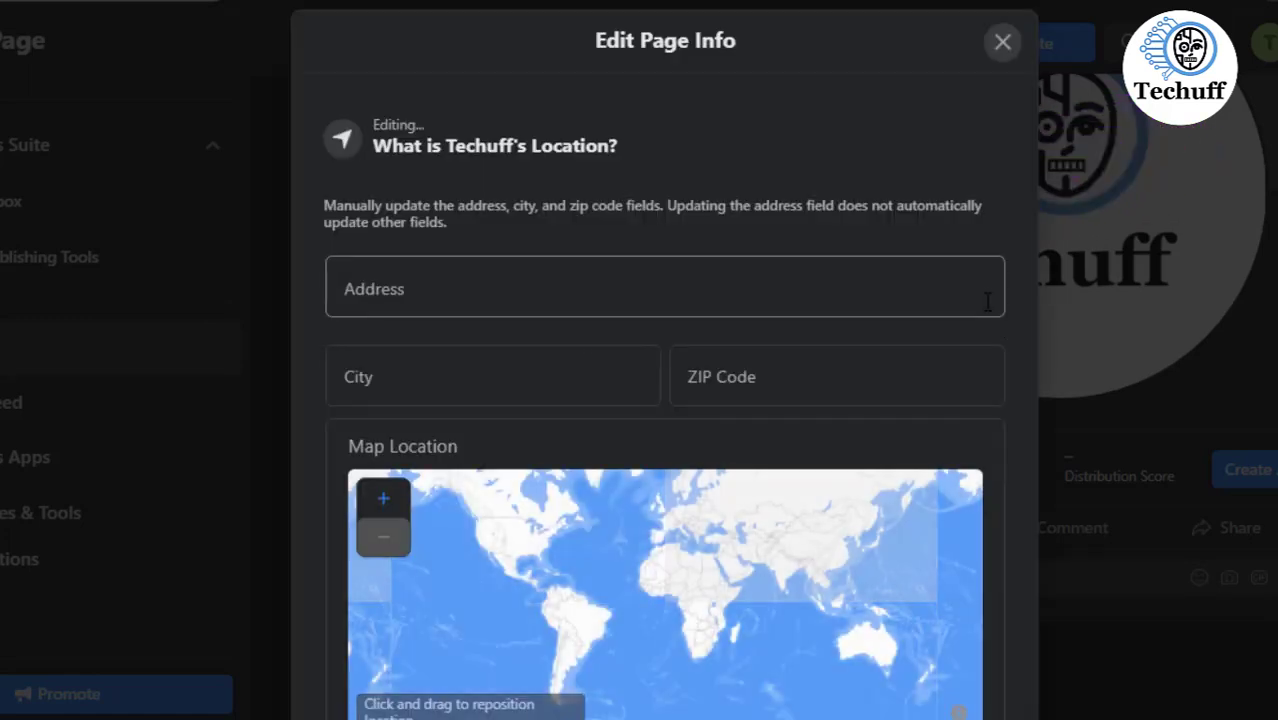
left_click(1001, 41)
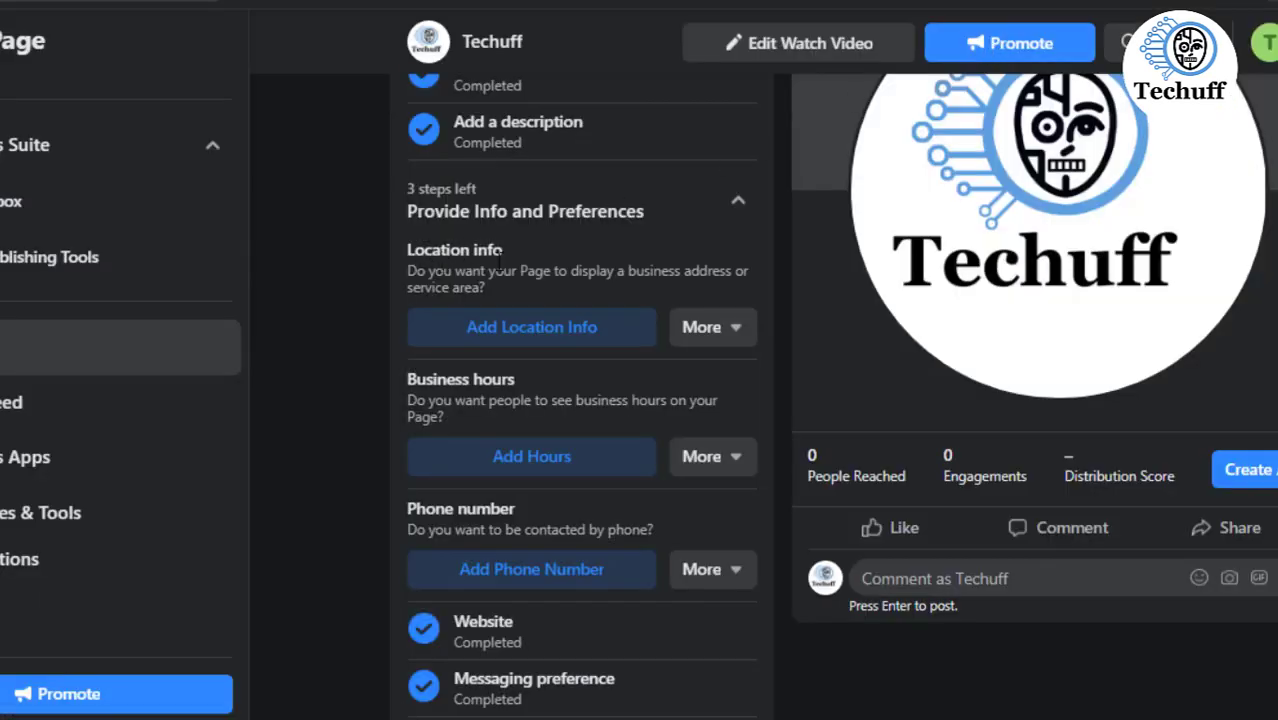
left_click(493, 327)
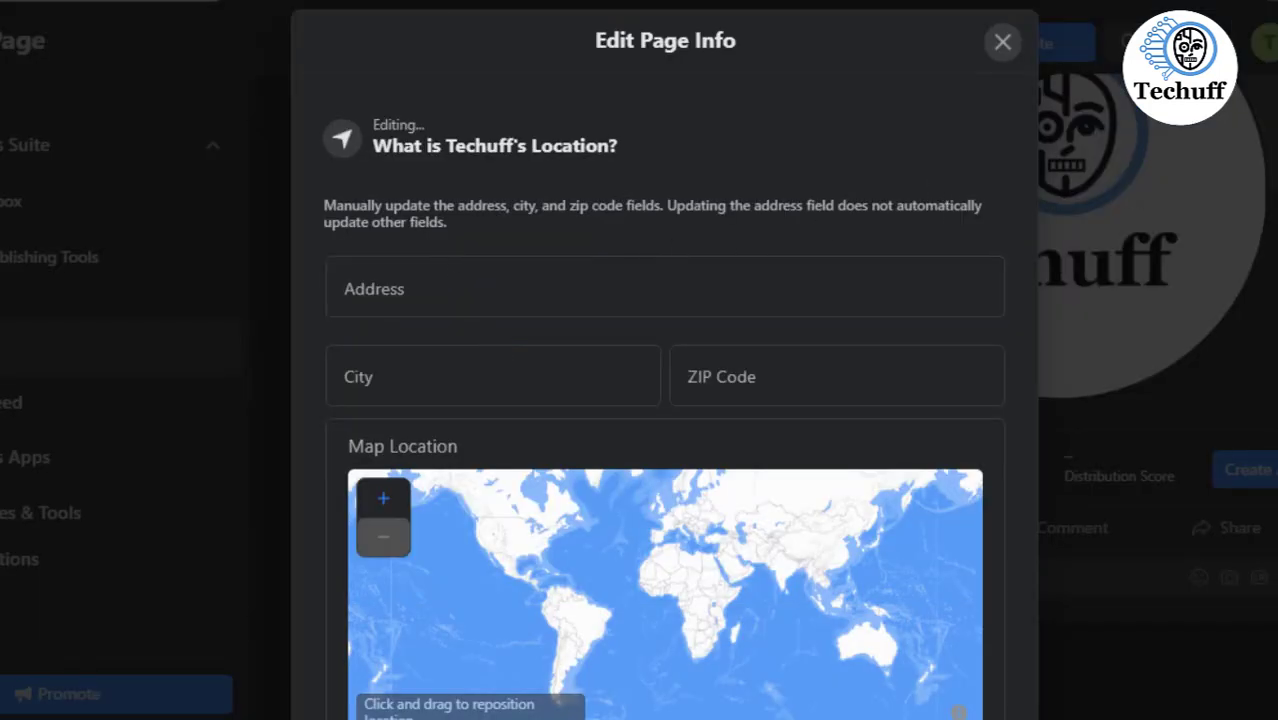
scroll(664, 400, "down", 3)
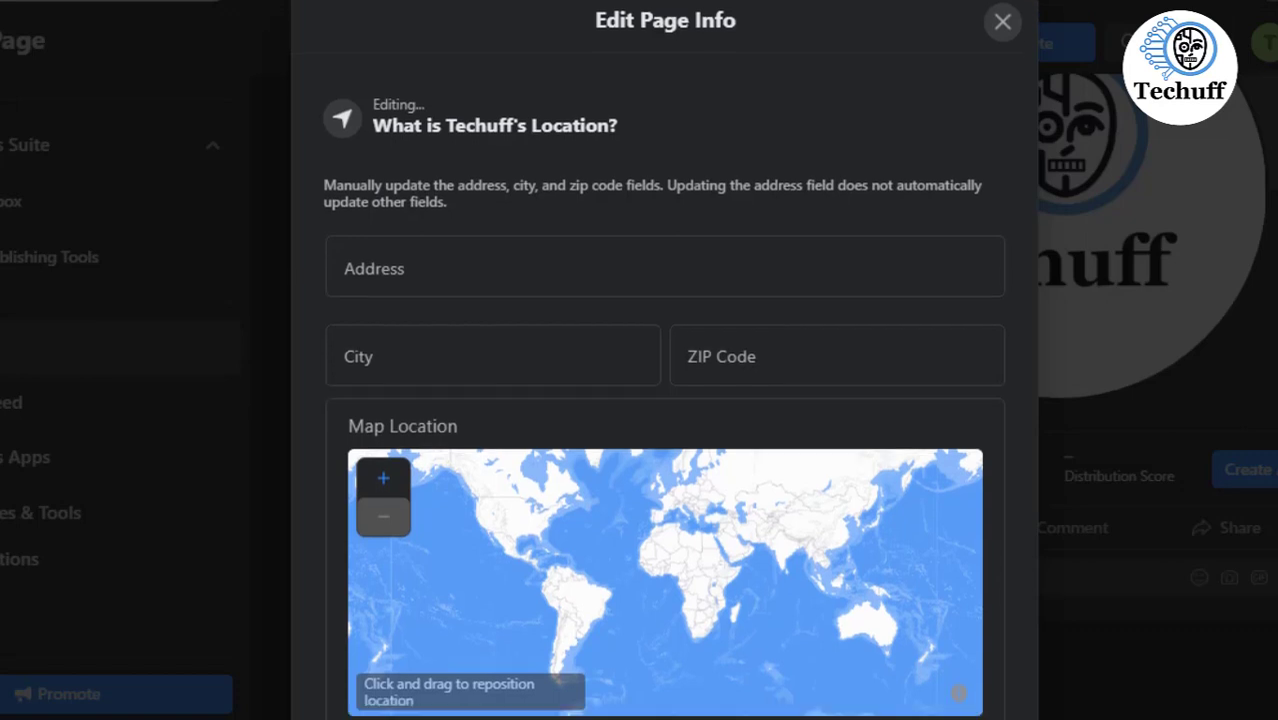
scroll(664, 400, "down", 1)
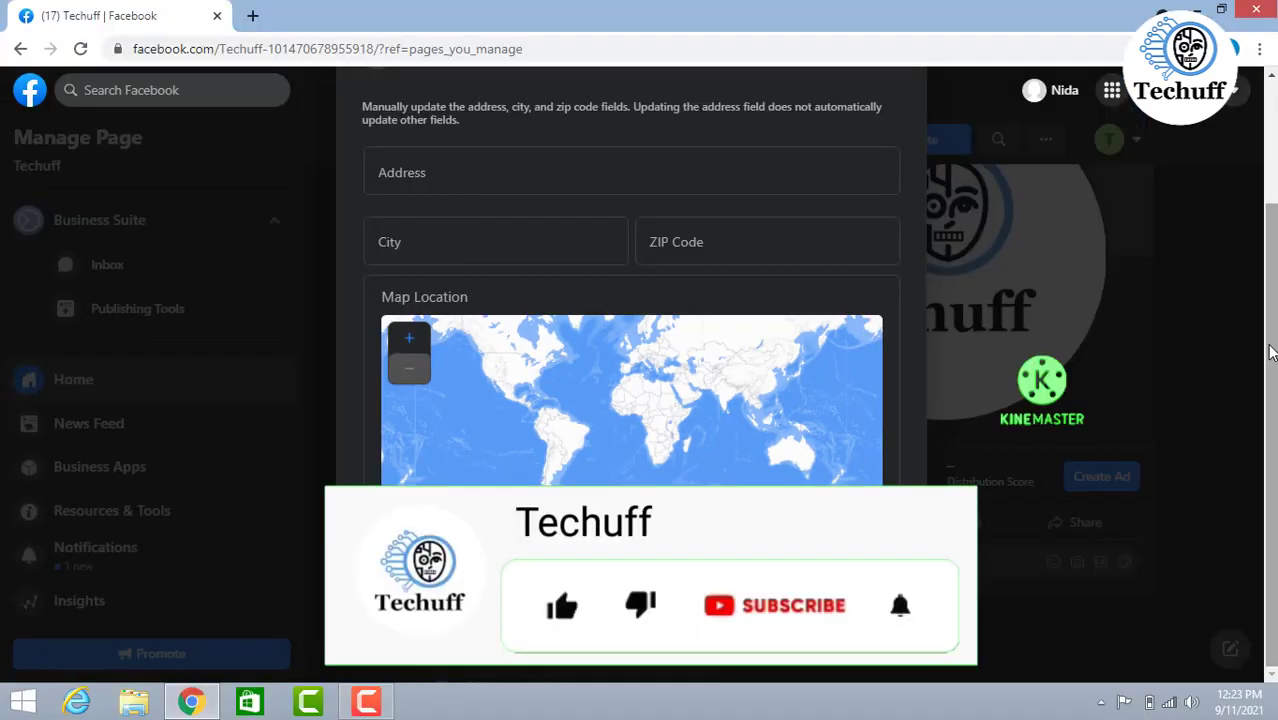
scroll(1258, 322, "up", 2)
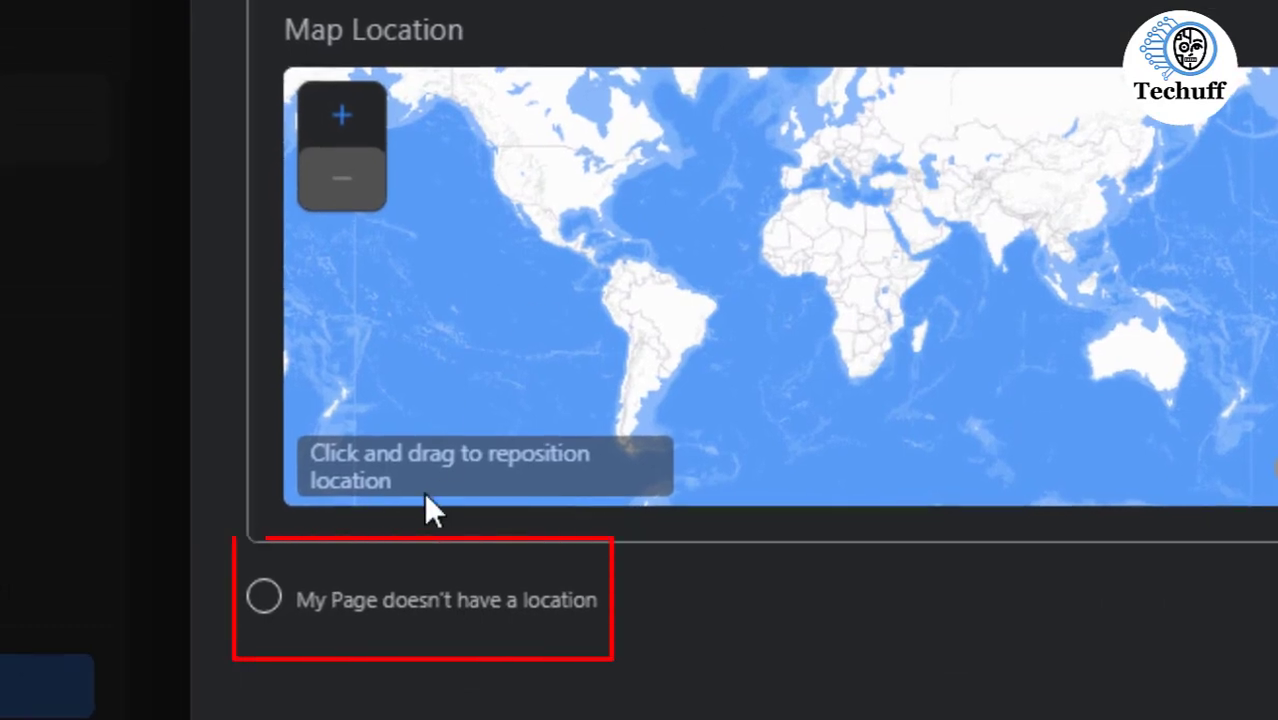
left_click(277, 621)
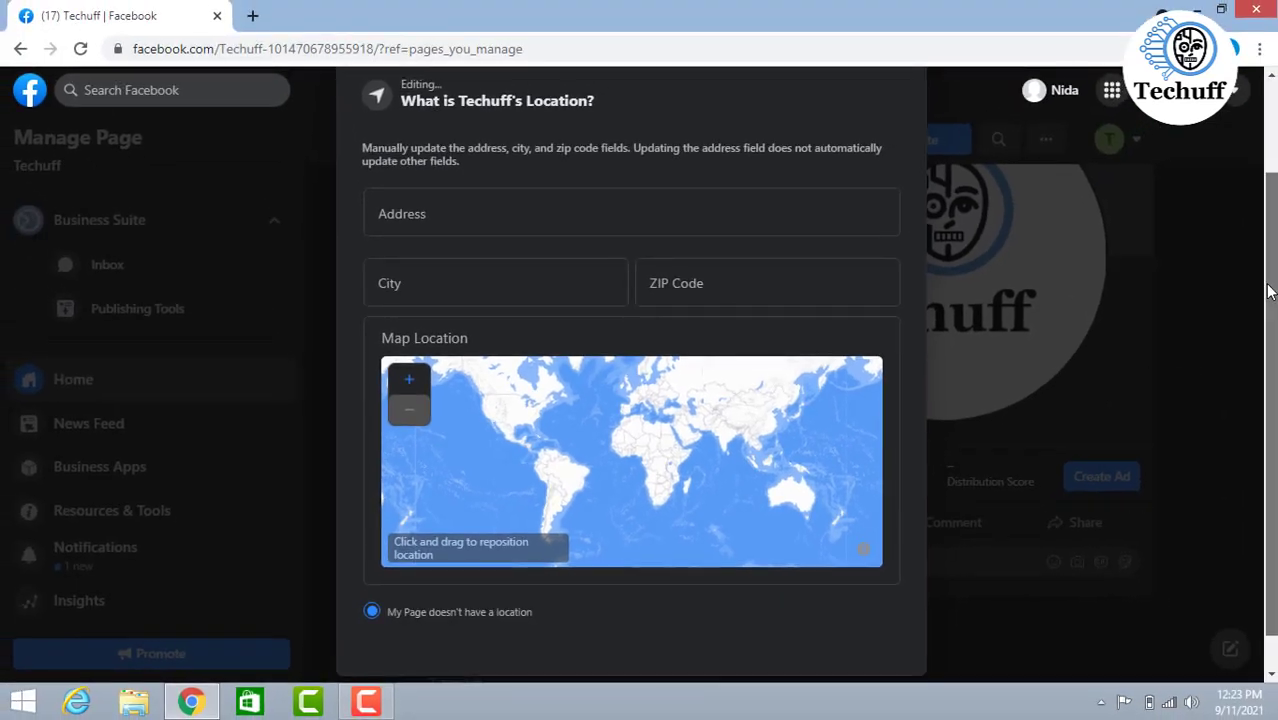
scroll(1268, 291, "down", 1)
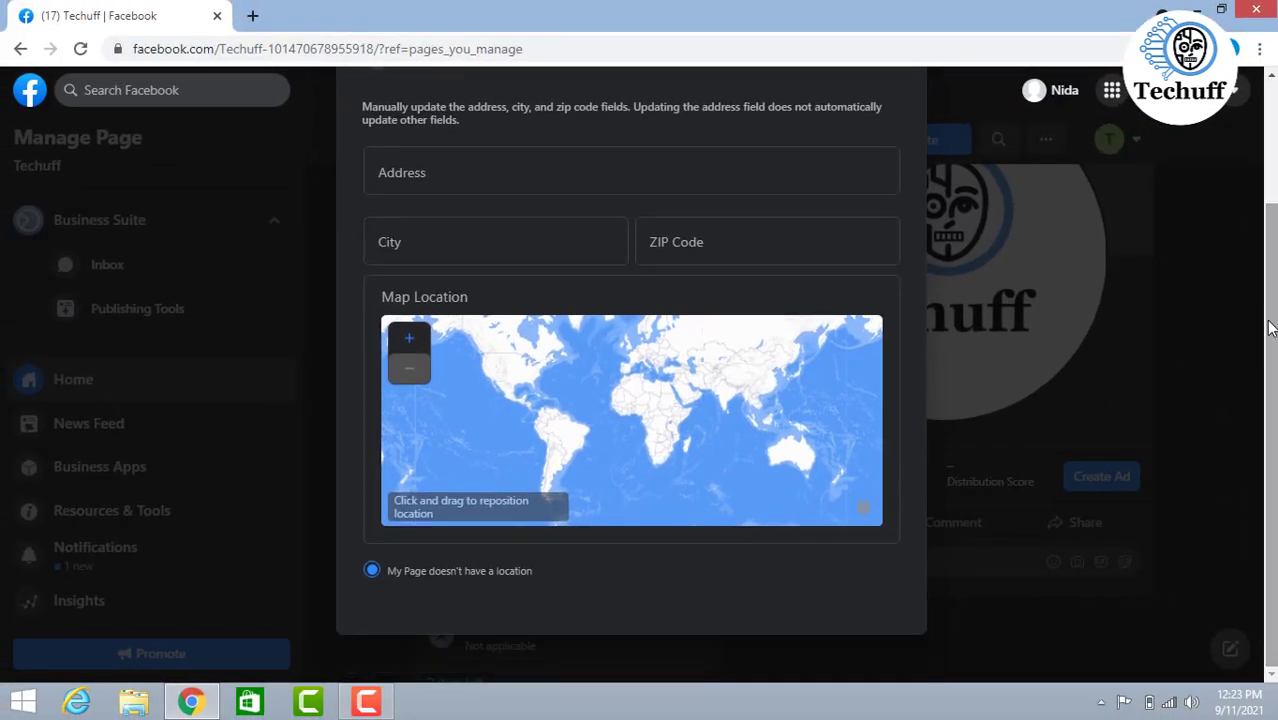
left_click_drag(1268, 328, 1272, 286)
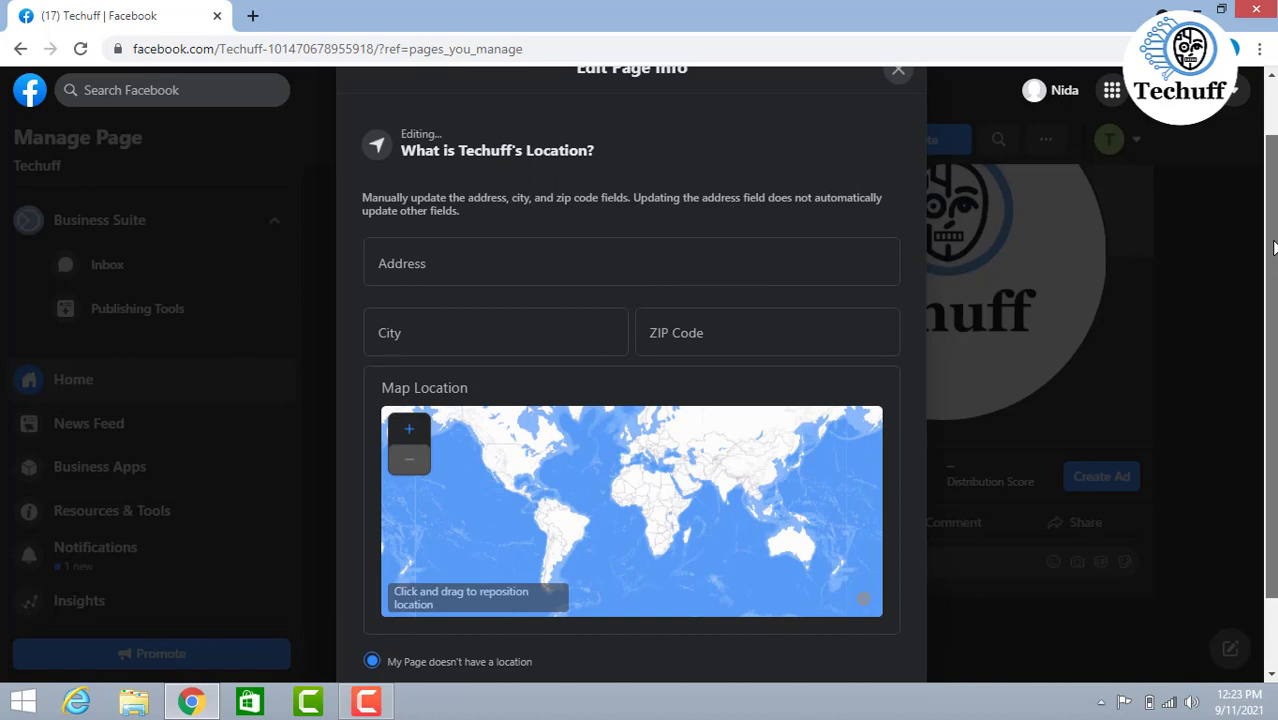
- Close the location info editor and mark the page's business hours as not applicable
scroll(1274, 247, "up", 1)
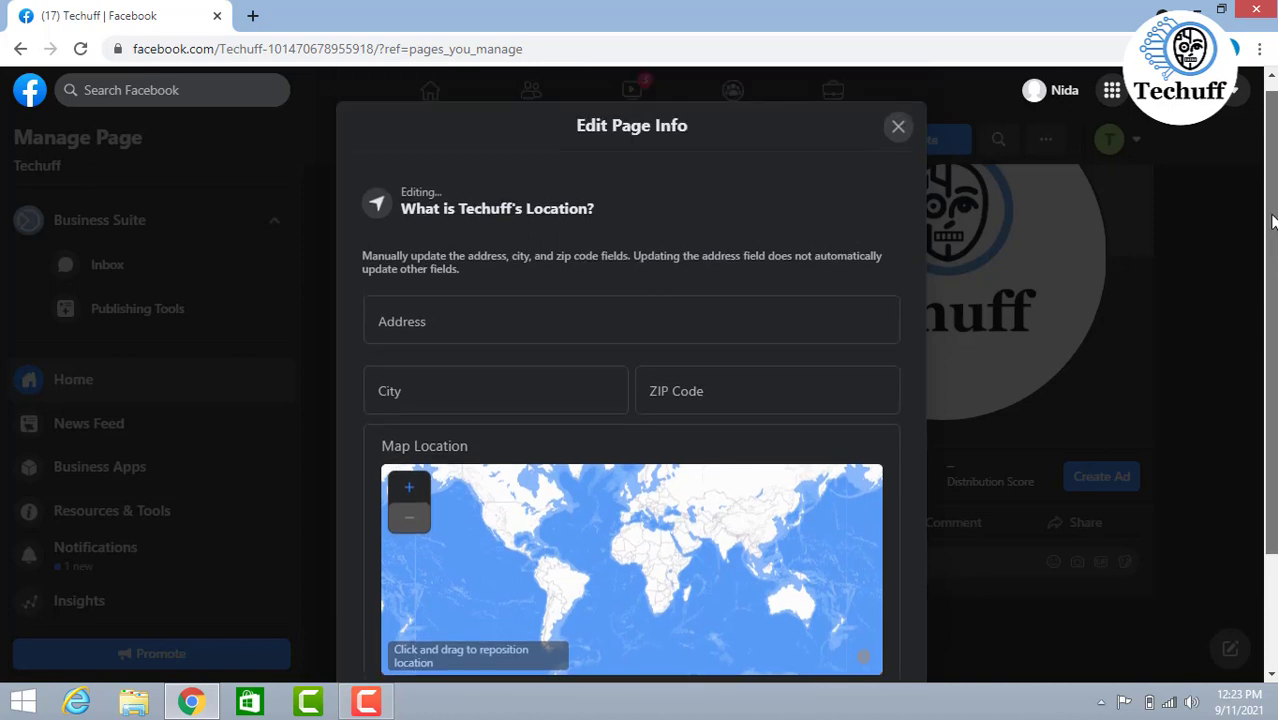
left_click(895, 126)
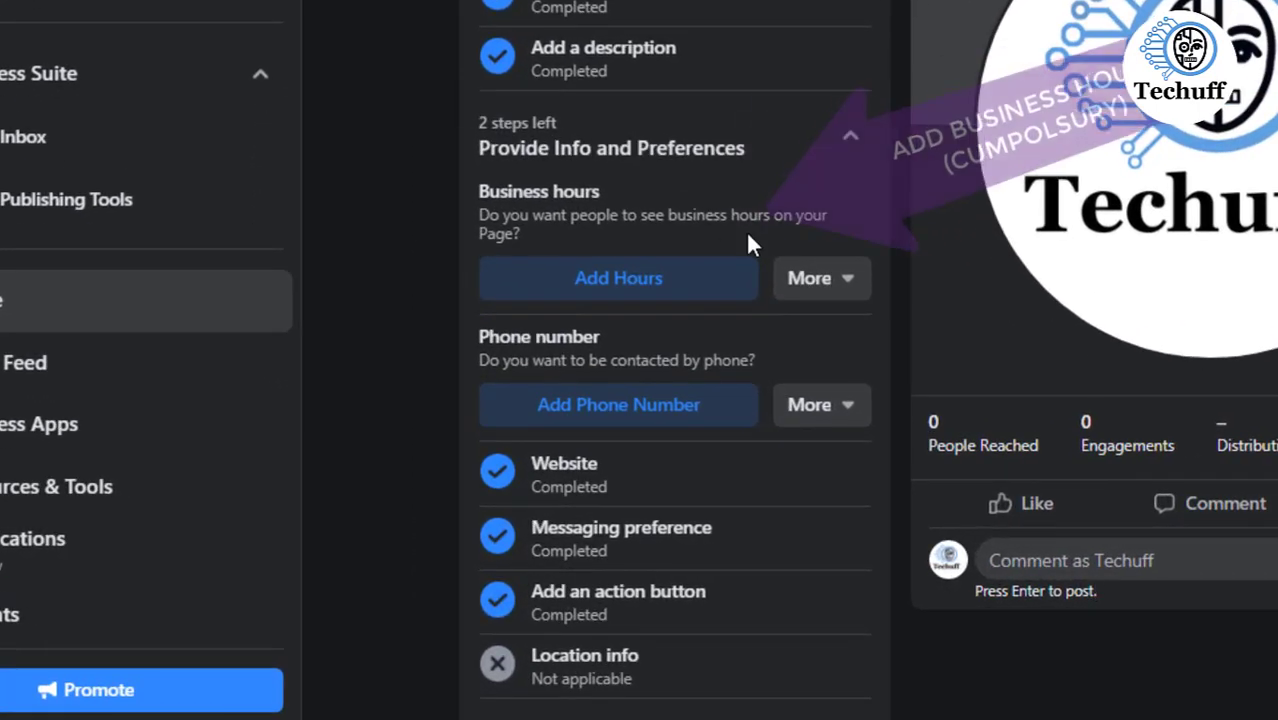
left_click(701, 281)
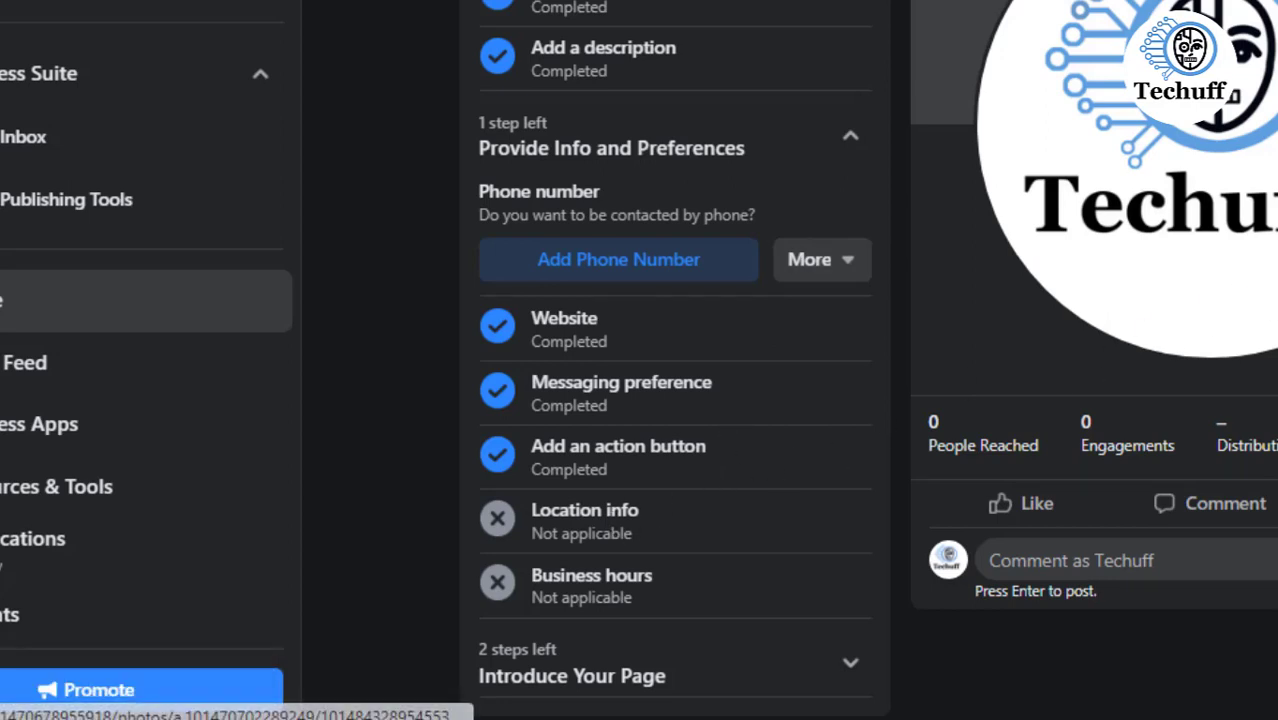
- Expand the Introduce Your Page setup section and open the option to invite friends
scroll(868, 360, "down", 5)
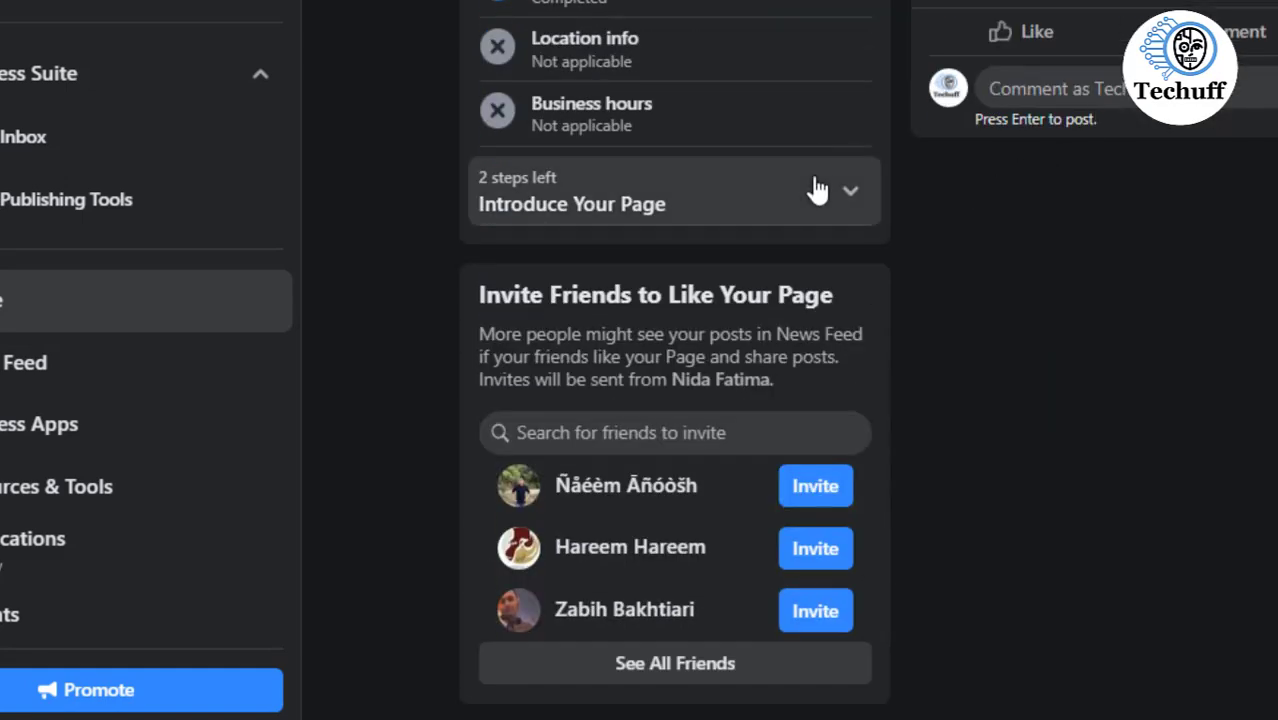
left_click(817, 190)
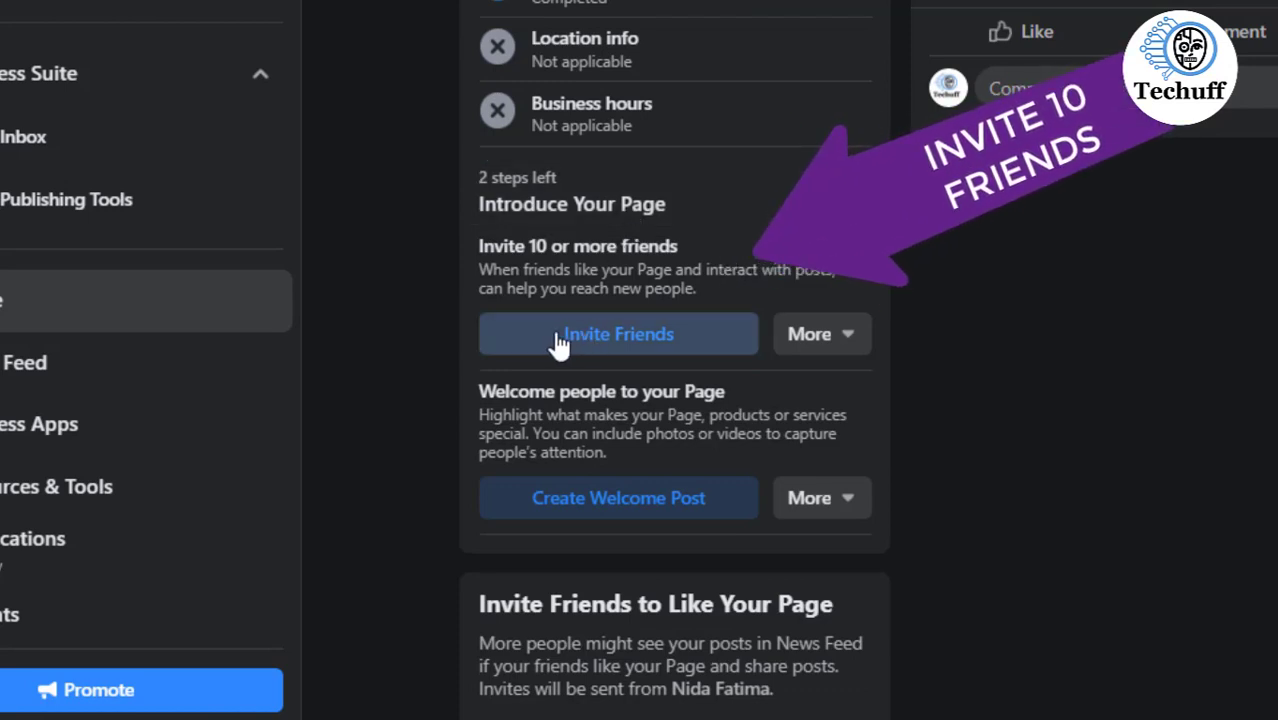
left_click(607, 345)
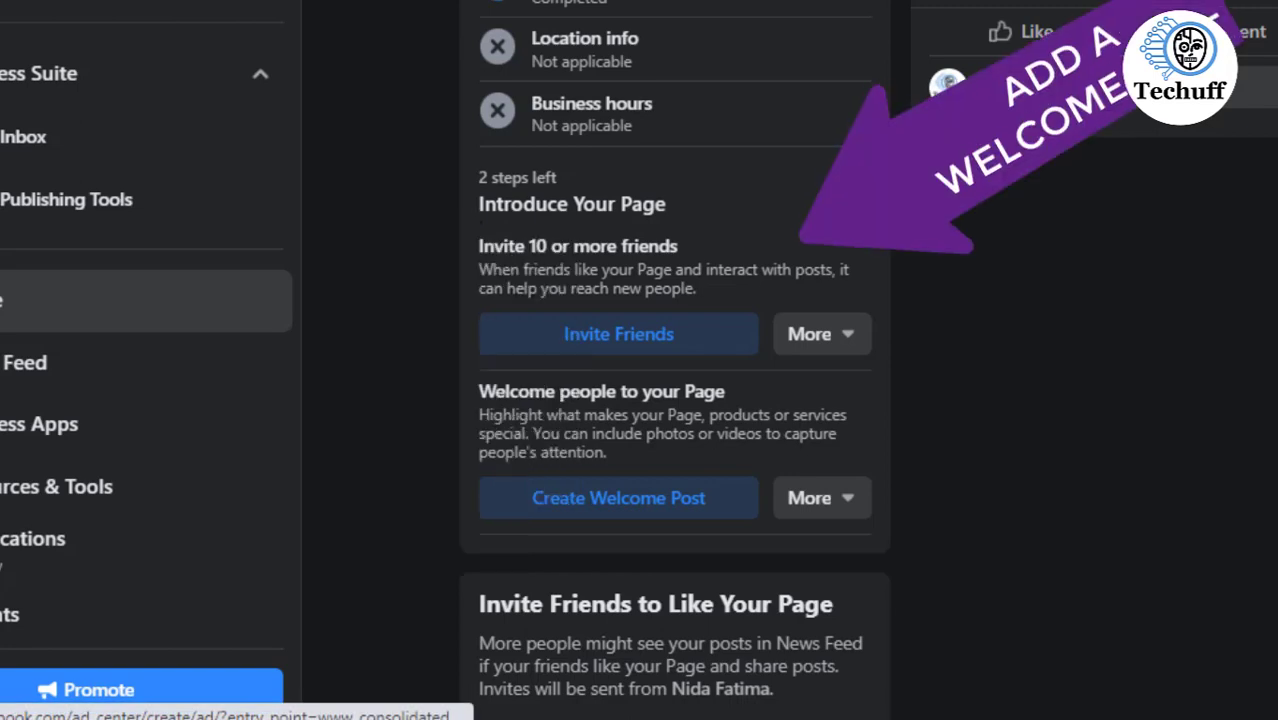
- Create a welcome post for the page that begins with: Welcome to "techuff"
left_click(643, 510)
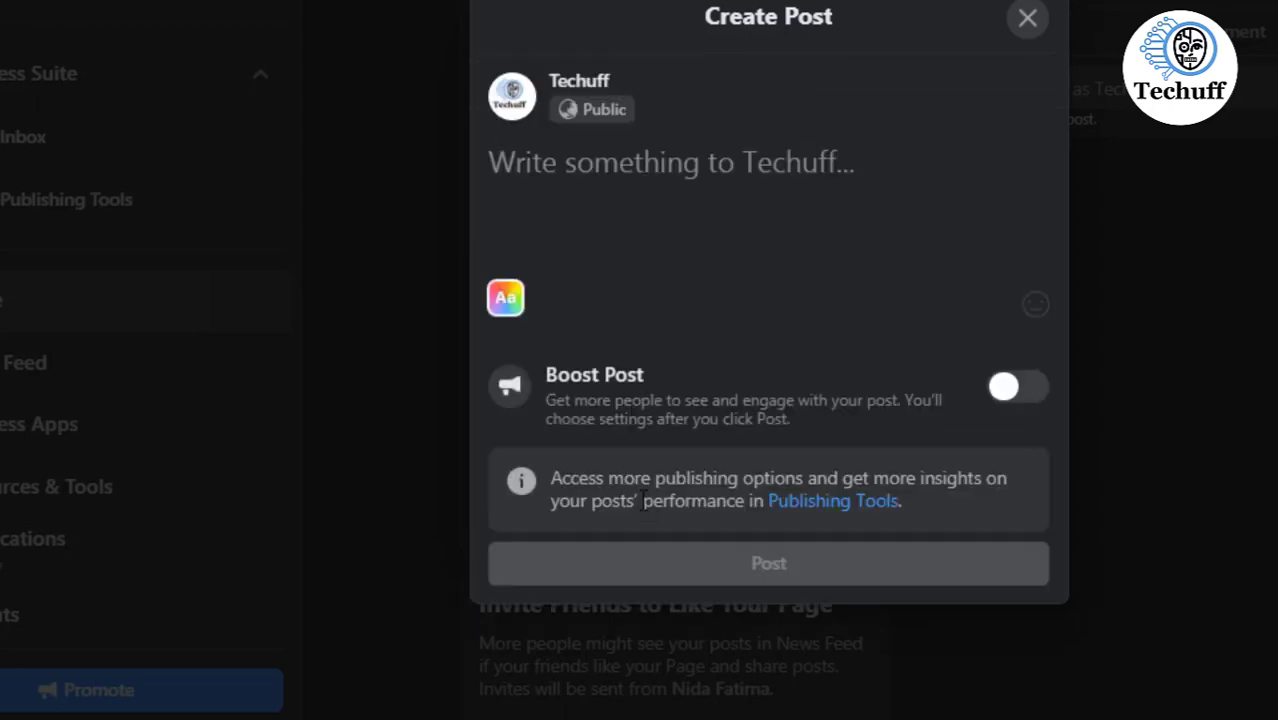
left_click(576, 222)
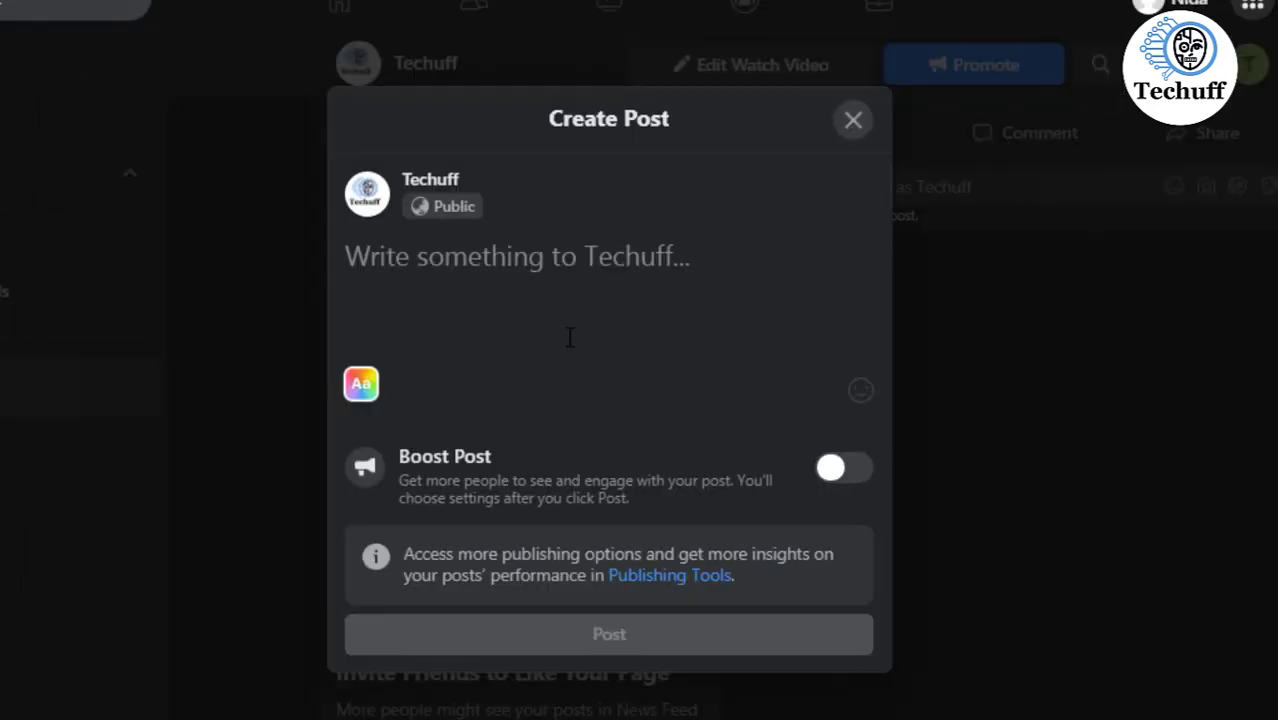
type("Welcome to ")
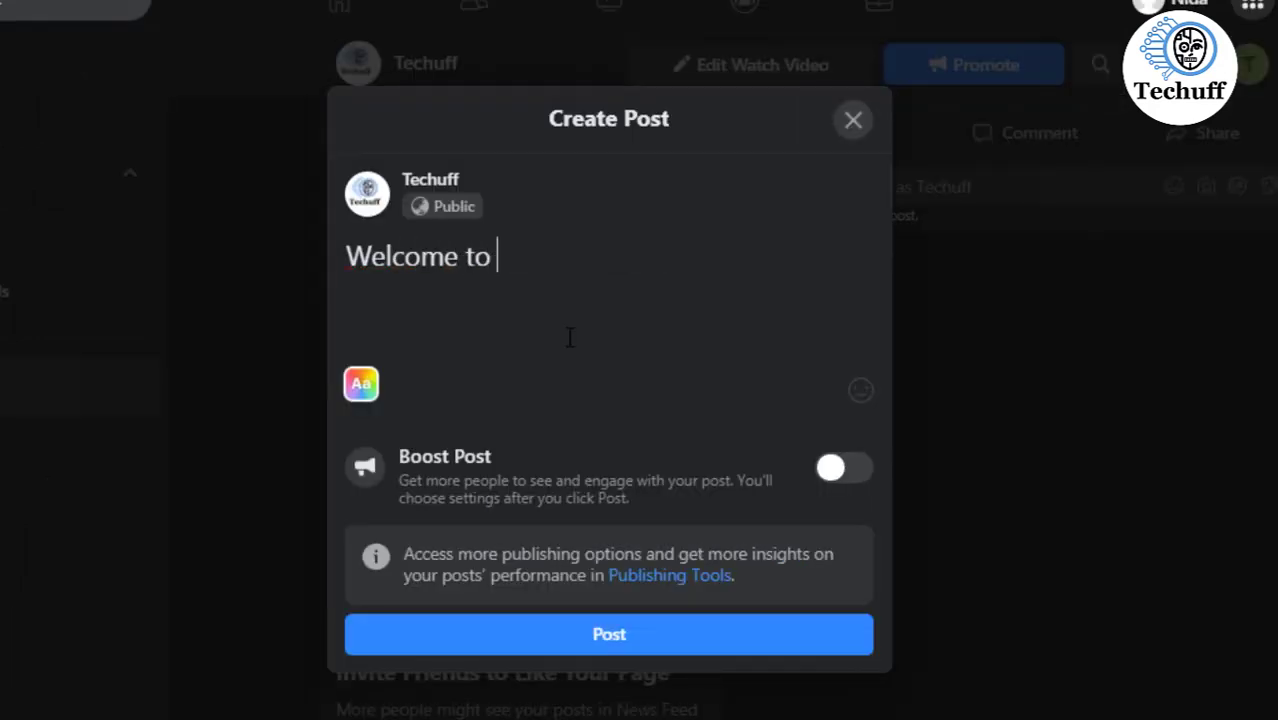
type("te")
key("BackSpace")
key("BackSpace")
type("\"techuff\"")
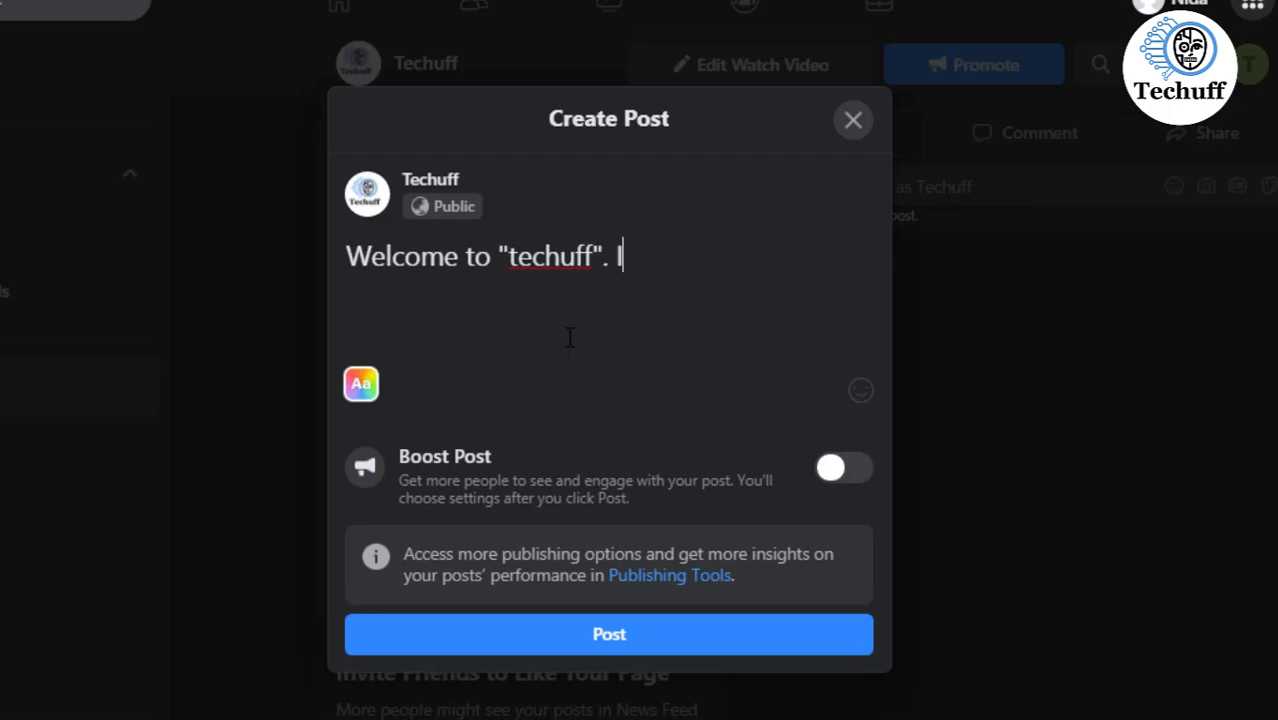
type(". It's a ")
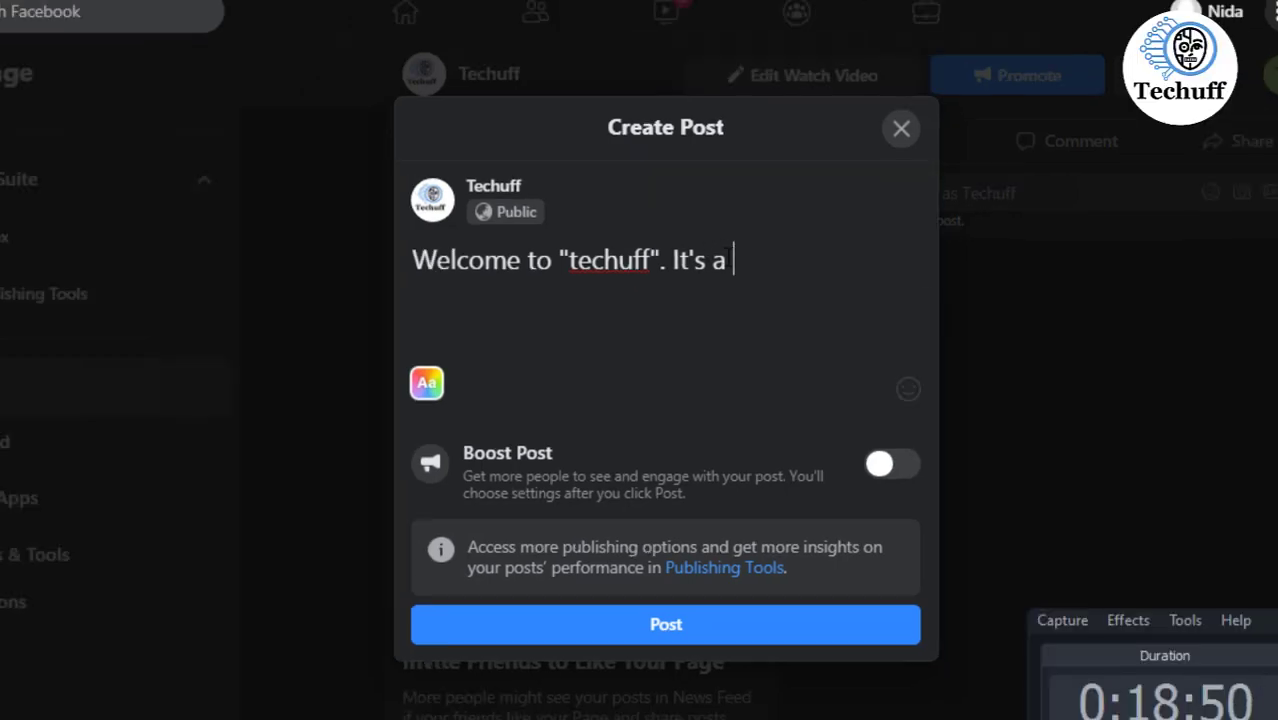
type("plateform")
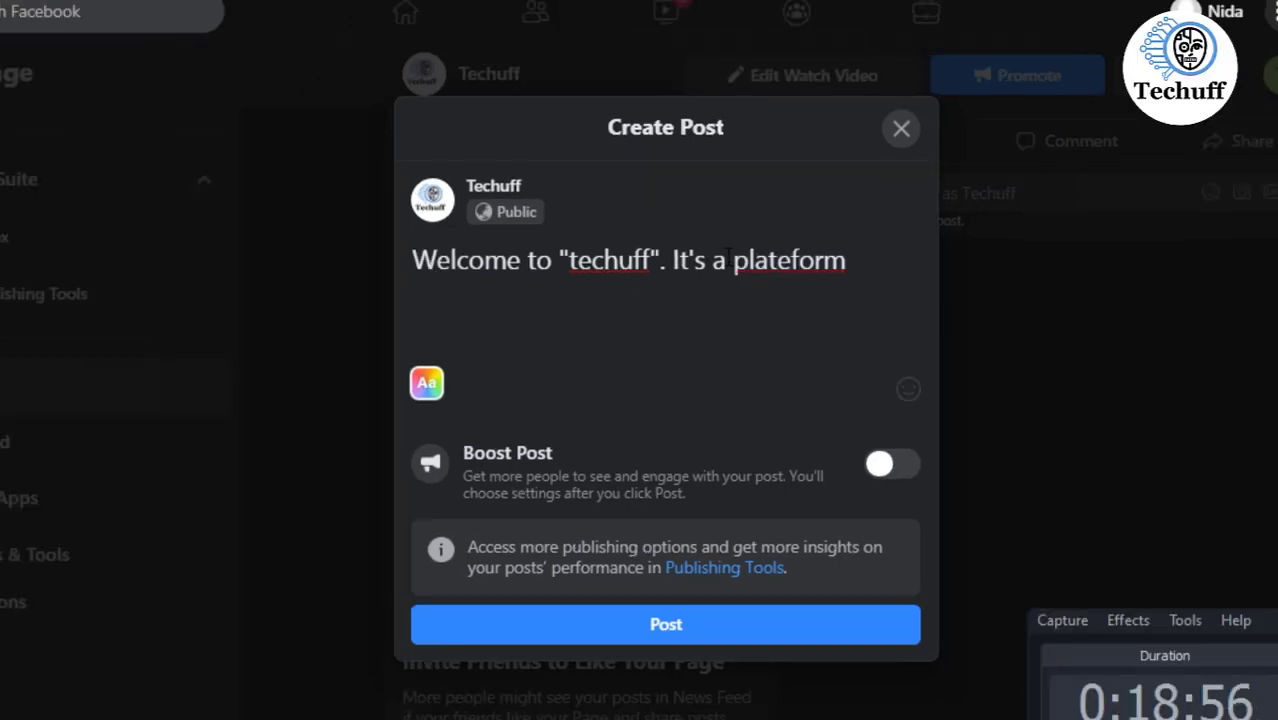
type(" where technologi")
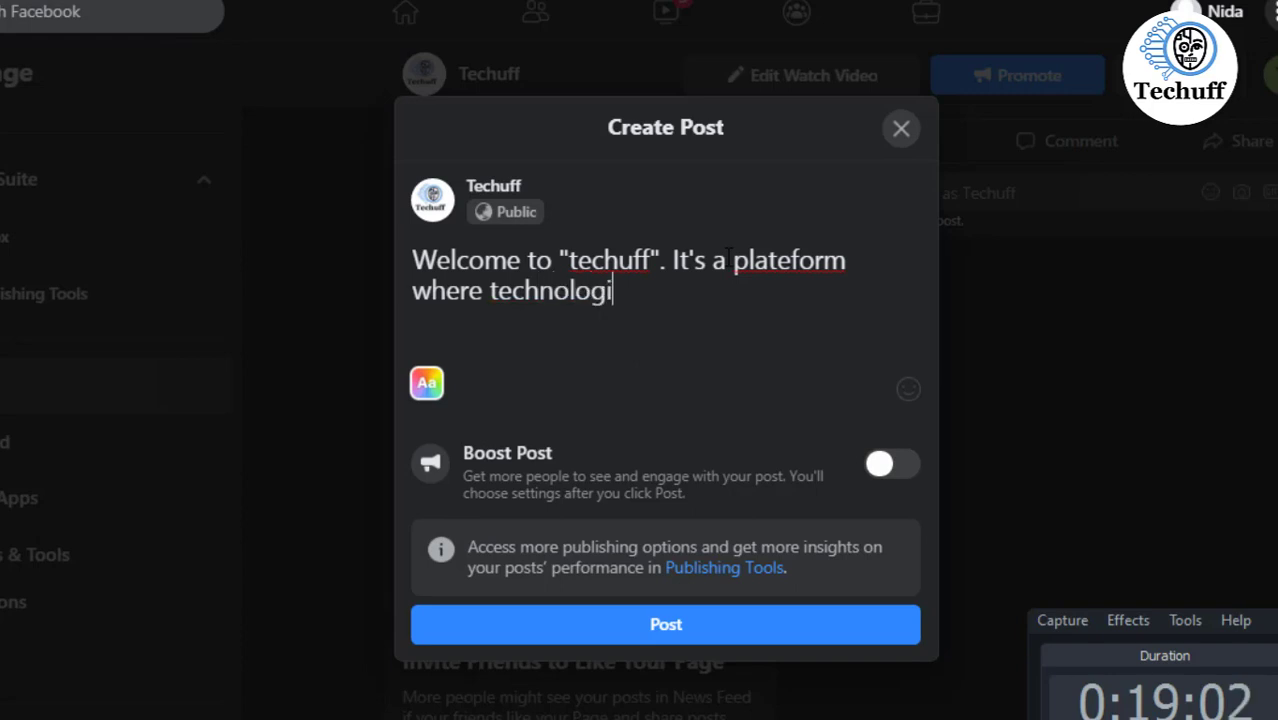
type("cal issues a")
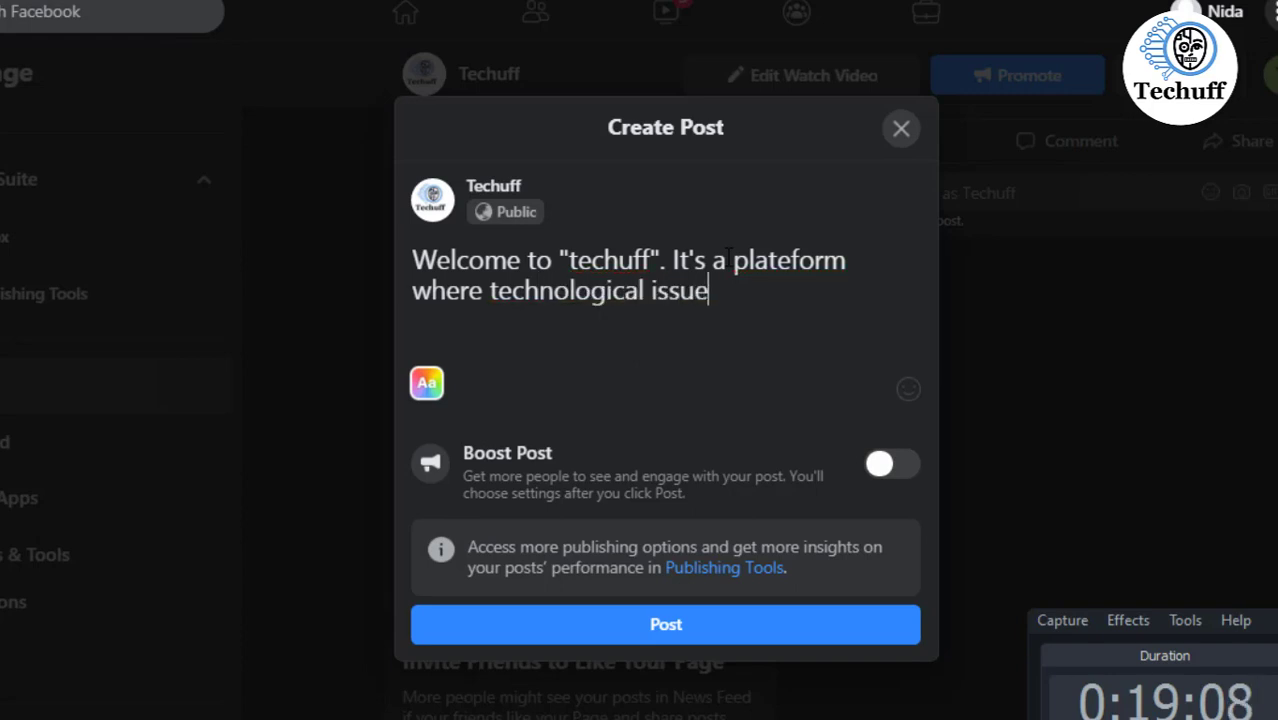
type("nd its solution wi")
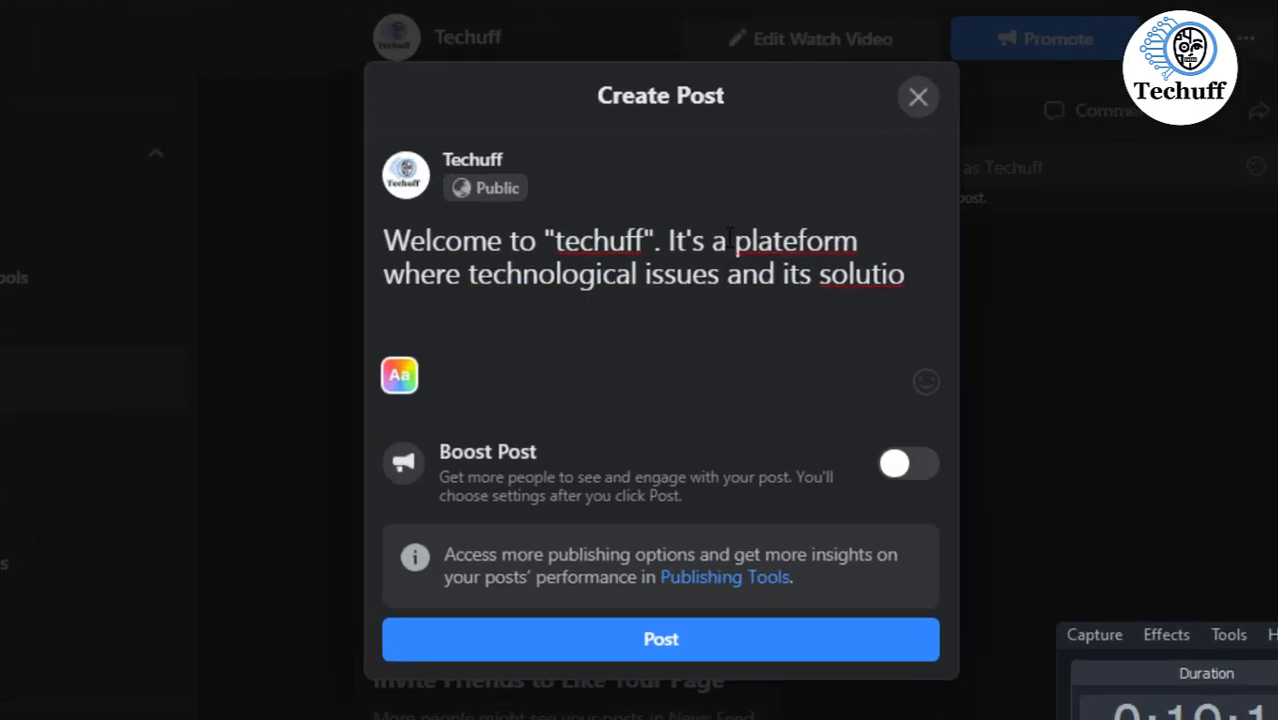
type("ll be diss")
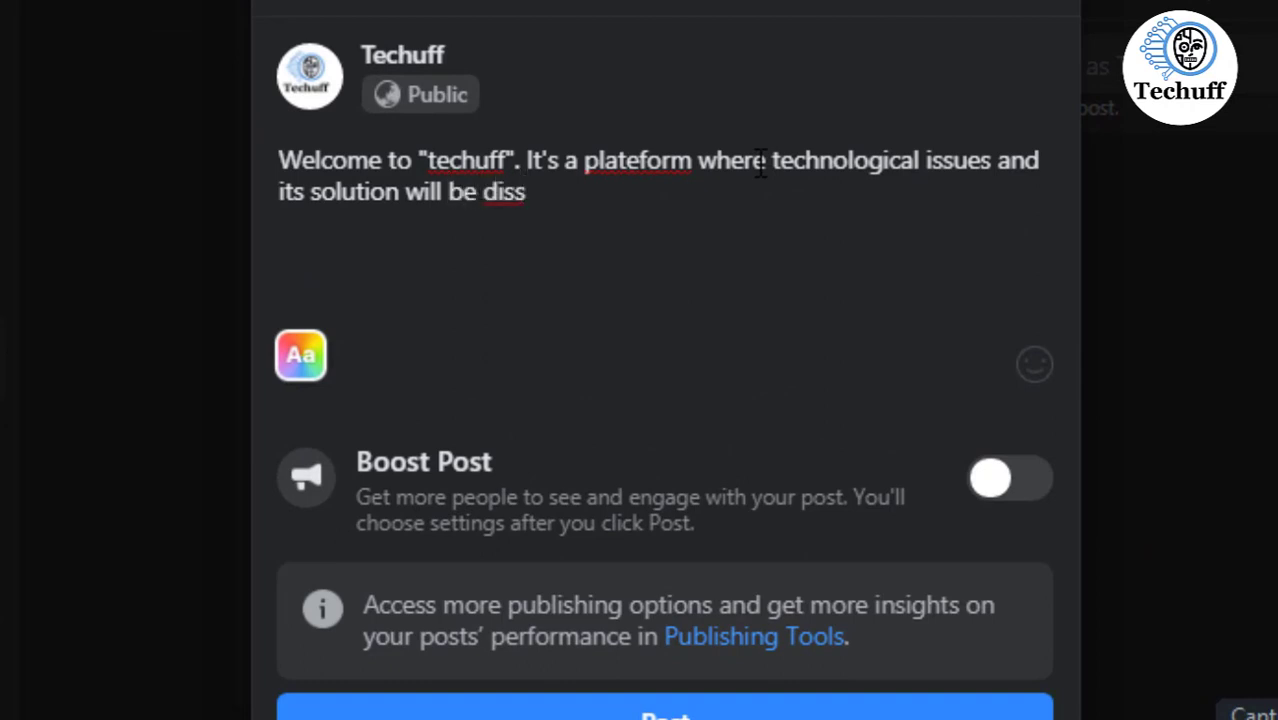
type("cussed and besdi")
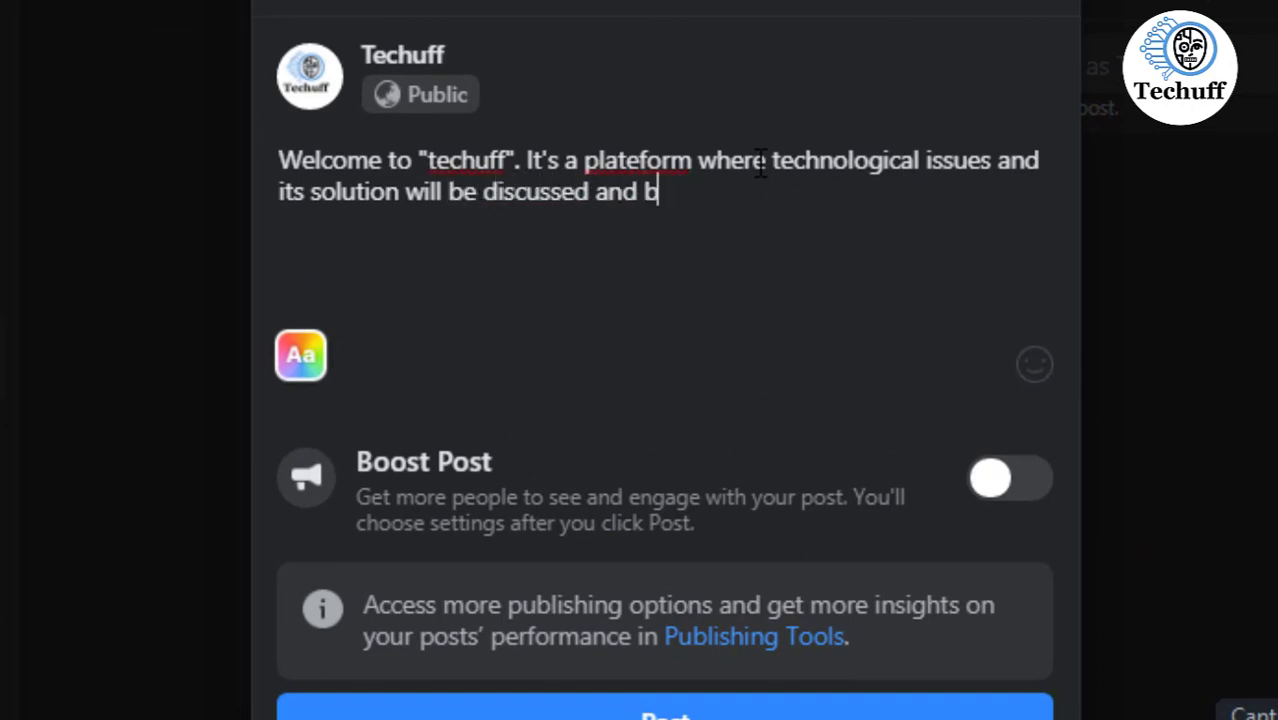
- Continue the post: "It's a plateform where technological issues and its solution will be discussed and beside that it's a best place for learning technological stuff"
key("BackSpace")
key("BackSpace")
type("ide that")
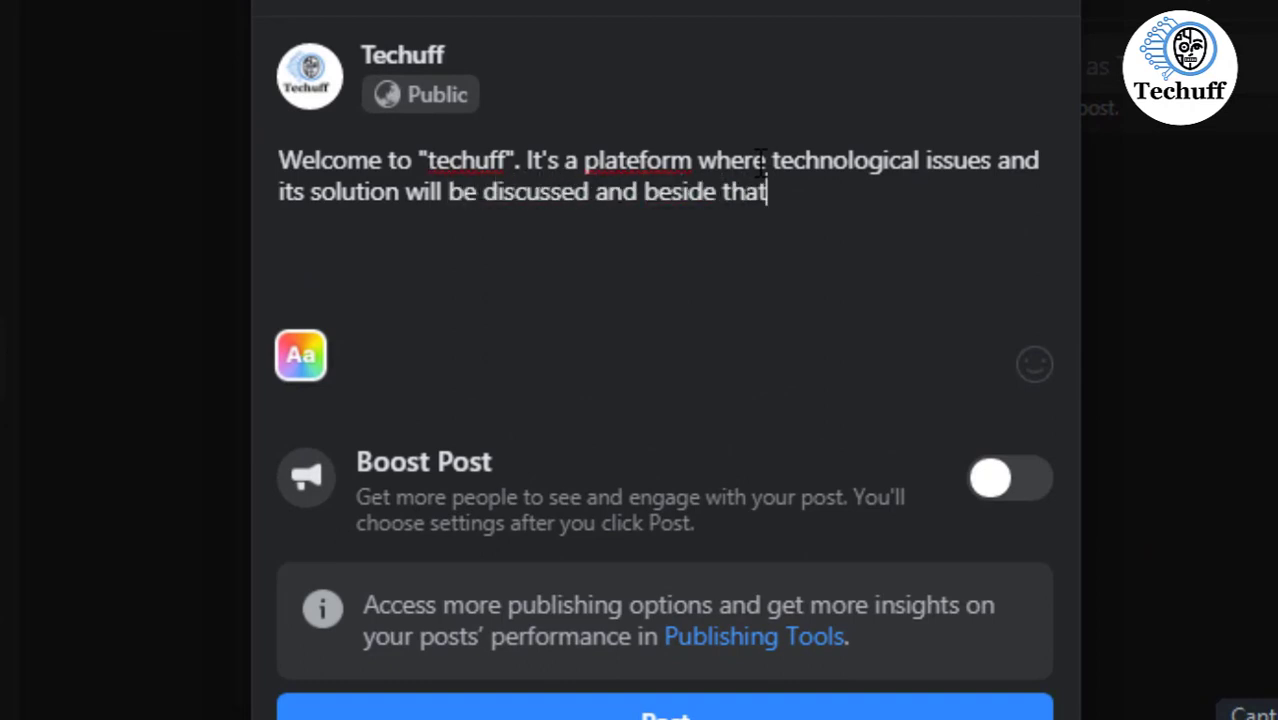
type(" it's a best place ")
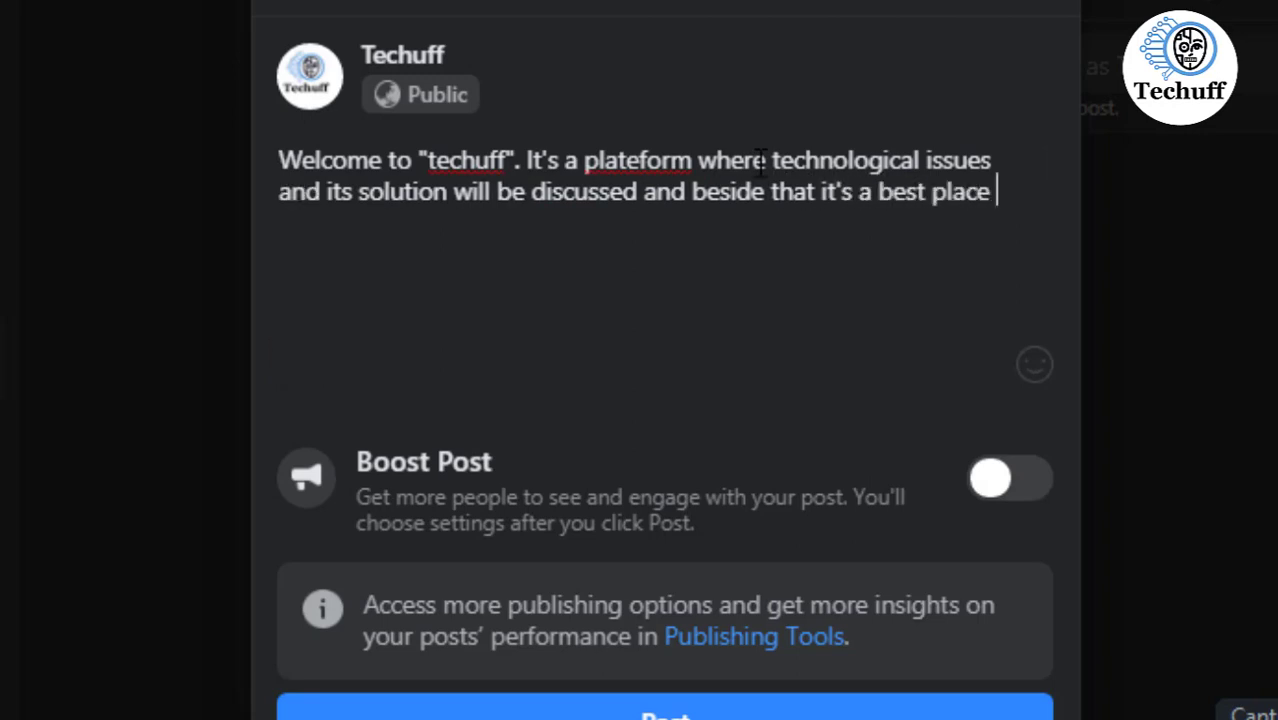
type("for learning ")
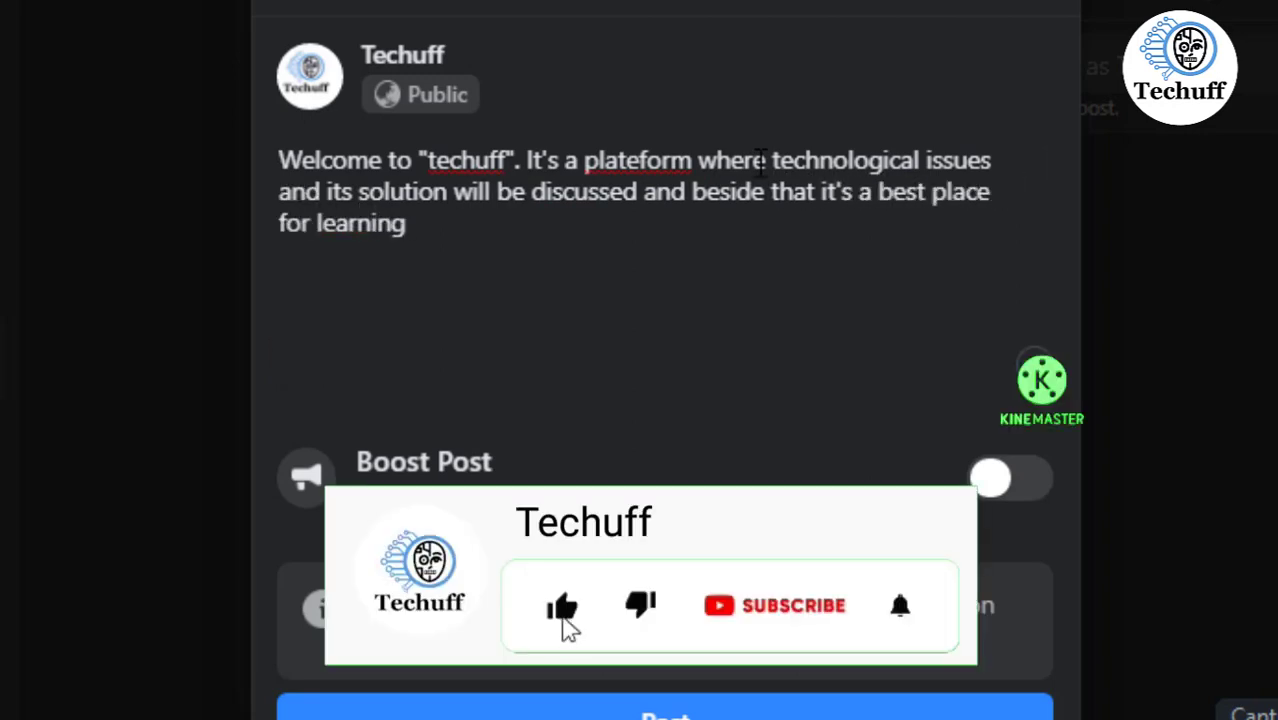
type("technologi")
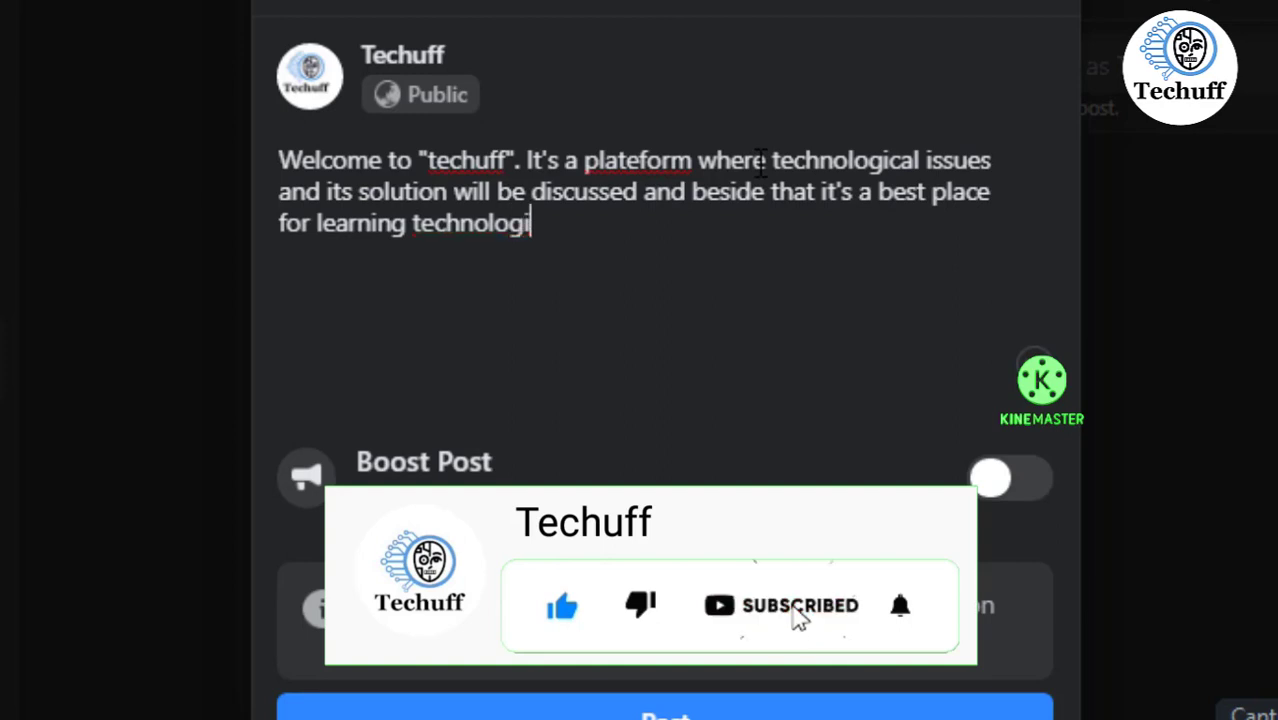
type("cal stuff")
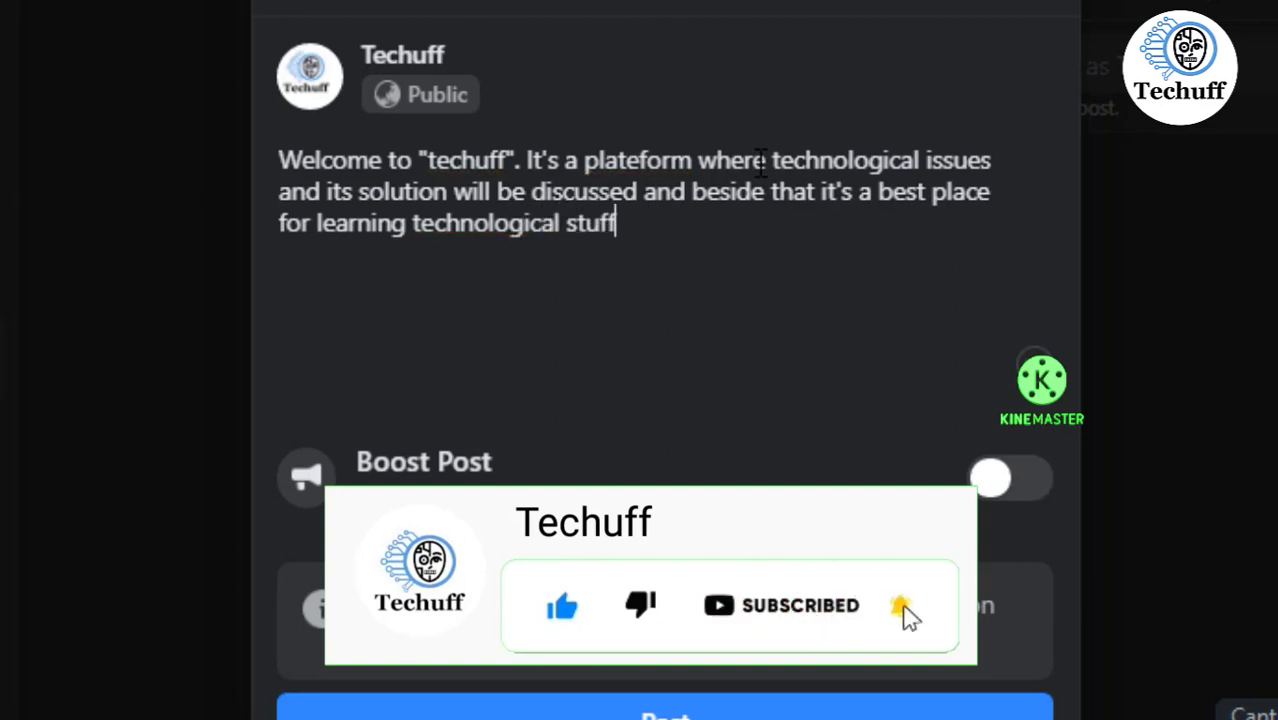
- Capitalize the channel name in the welcome text to "Techuff" and publish the post
left_click(436, 160)
key("BackSpace")
type("T")
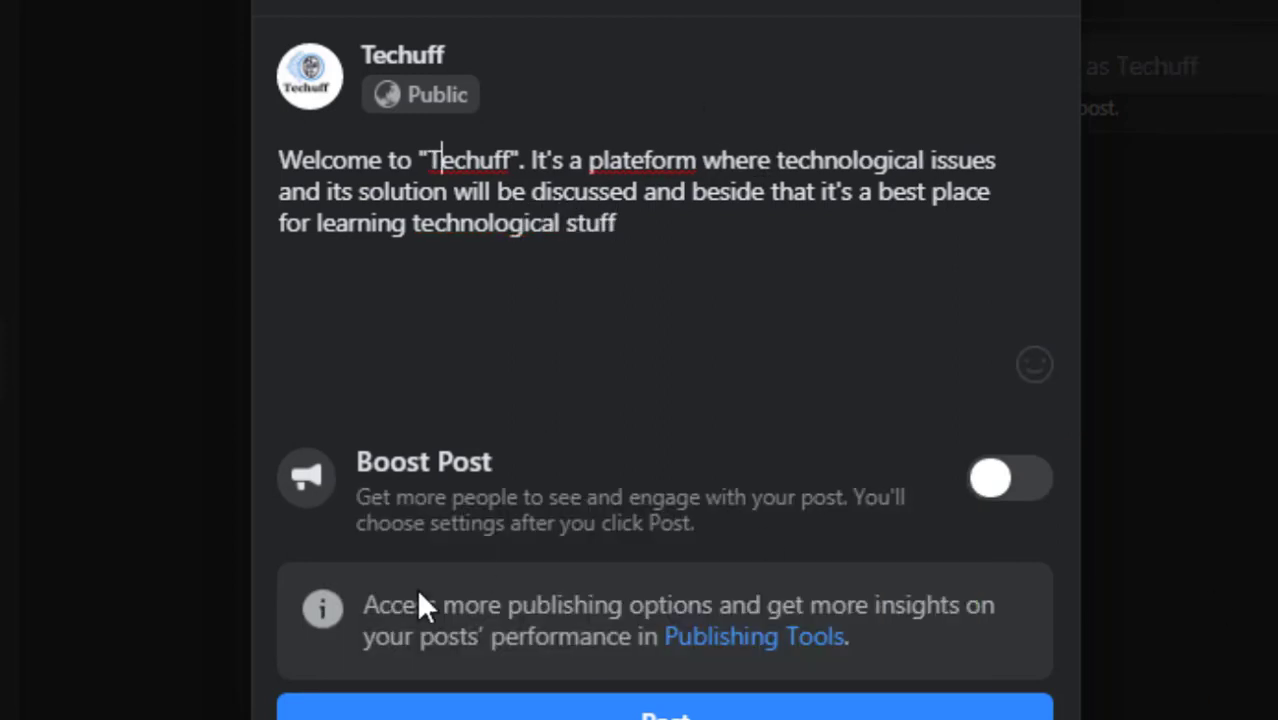
left_click(626, 712)
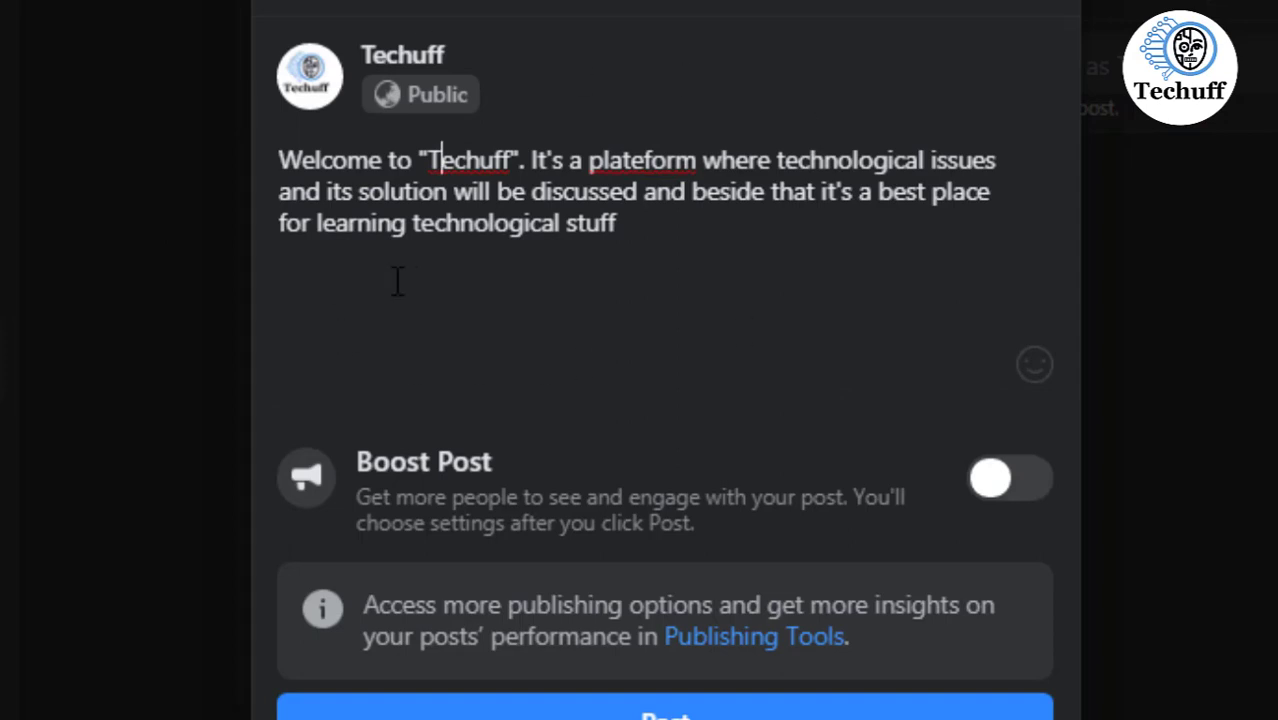
left_click(632, 712)
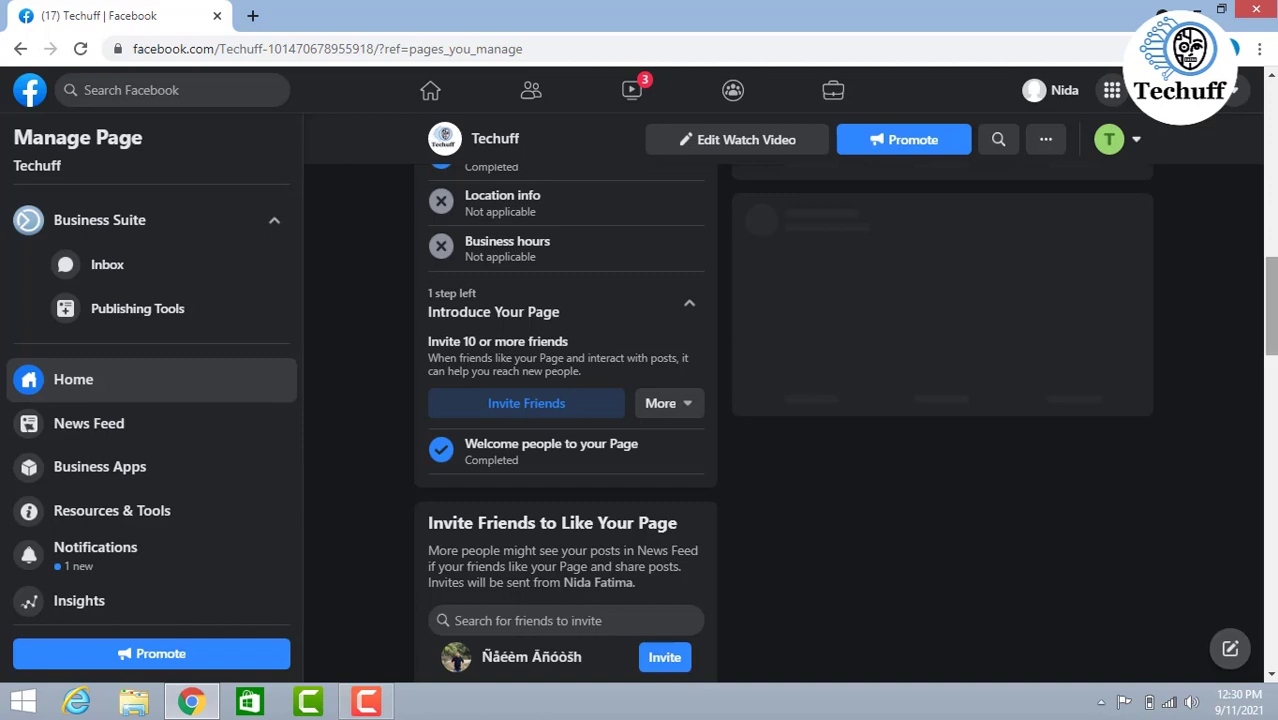
left_click_drag(1270, 338, 1214, 146)
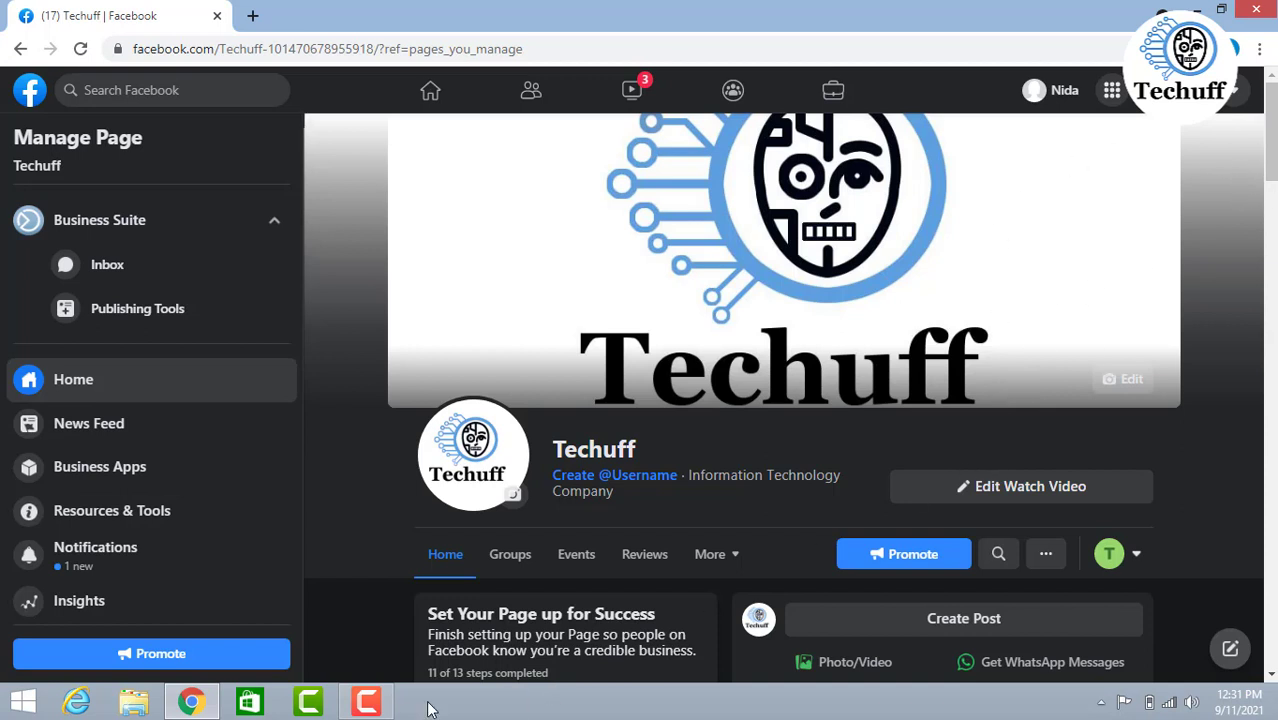
left_click(350, 708)
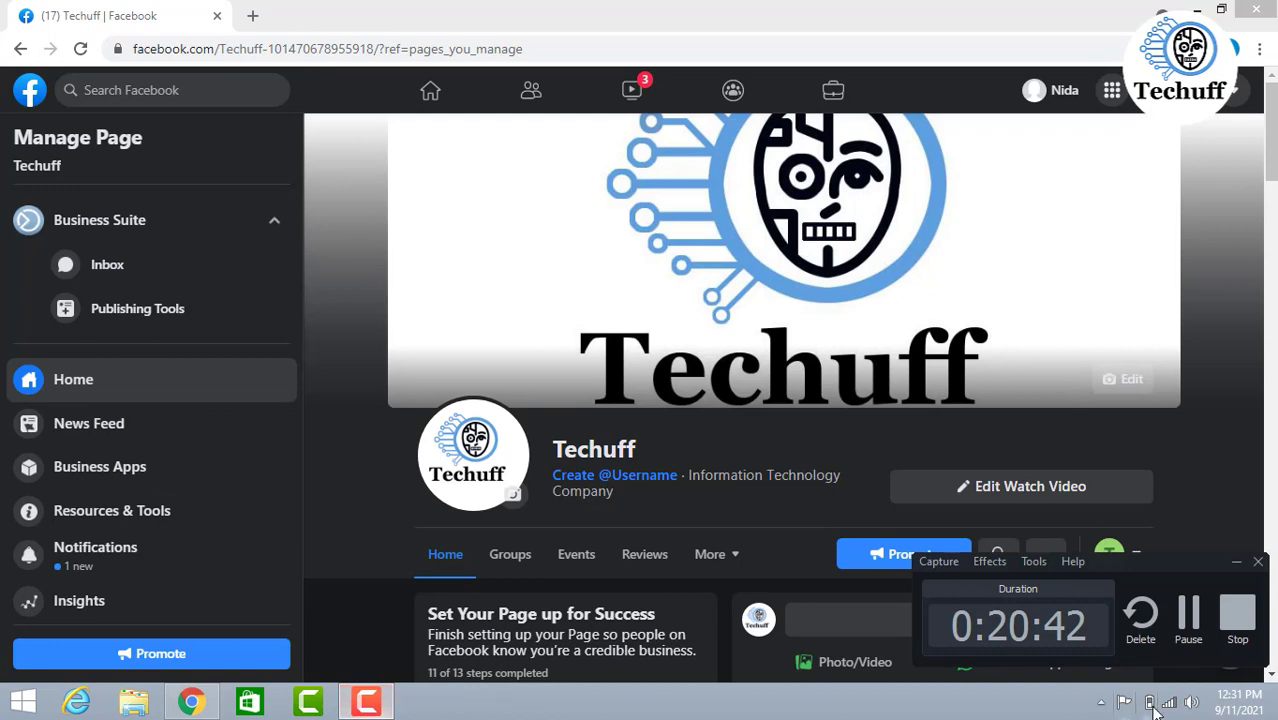
left_click(1188, 614)
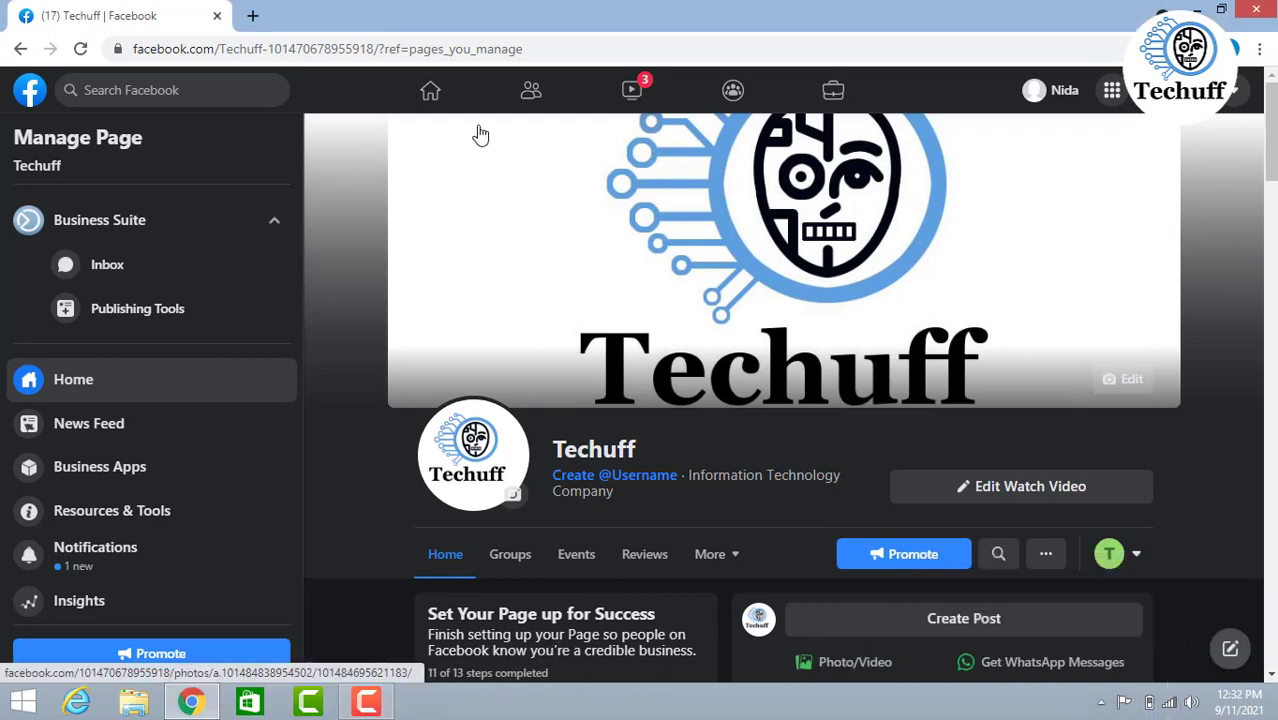
- Leave the page for the Facebook home feed and open the list of managed Pages to check the Techuff entry
left_click(18, 50)
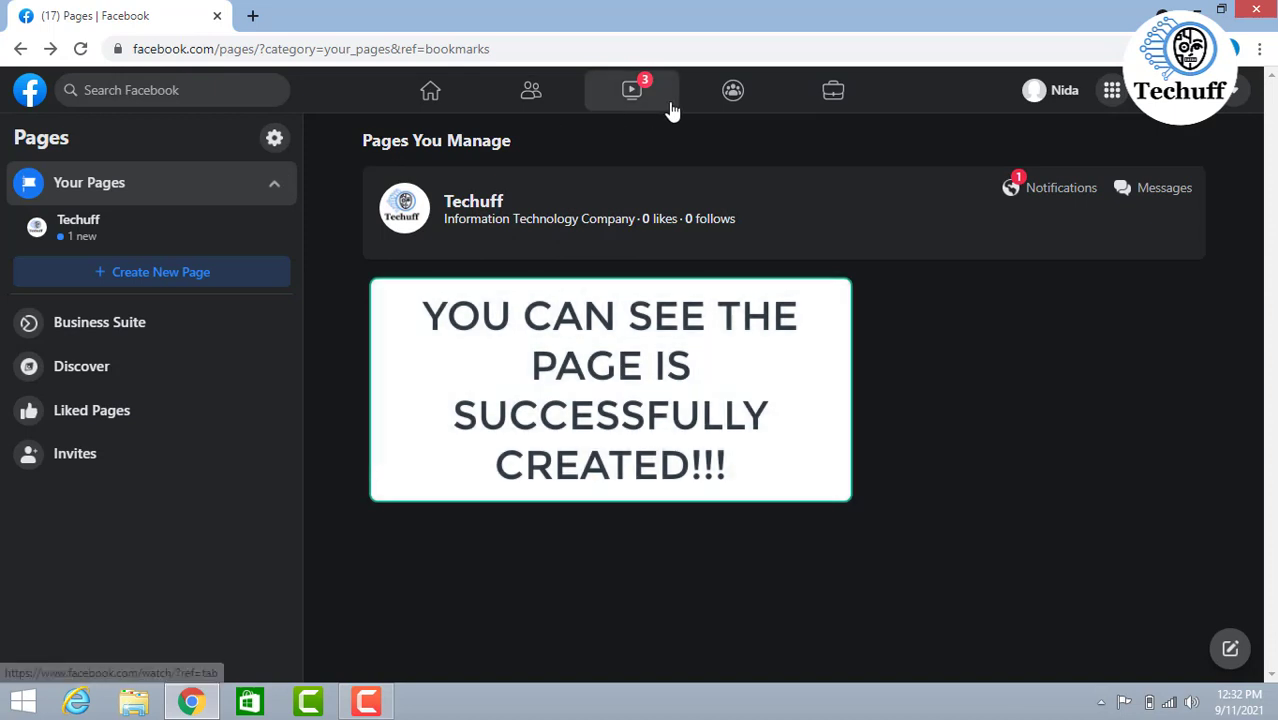
left_click(662, 102)
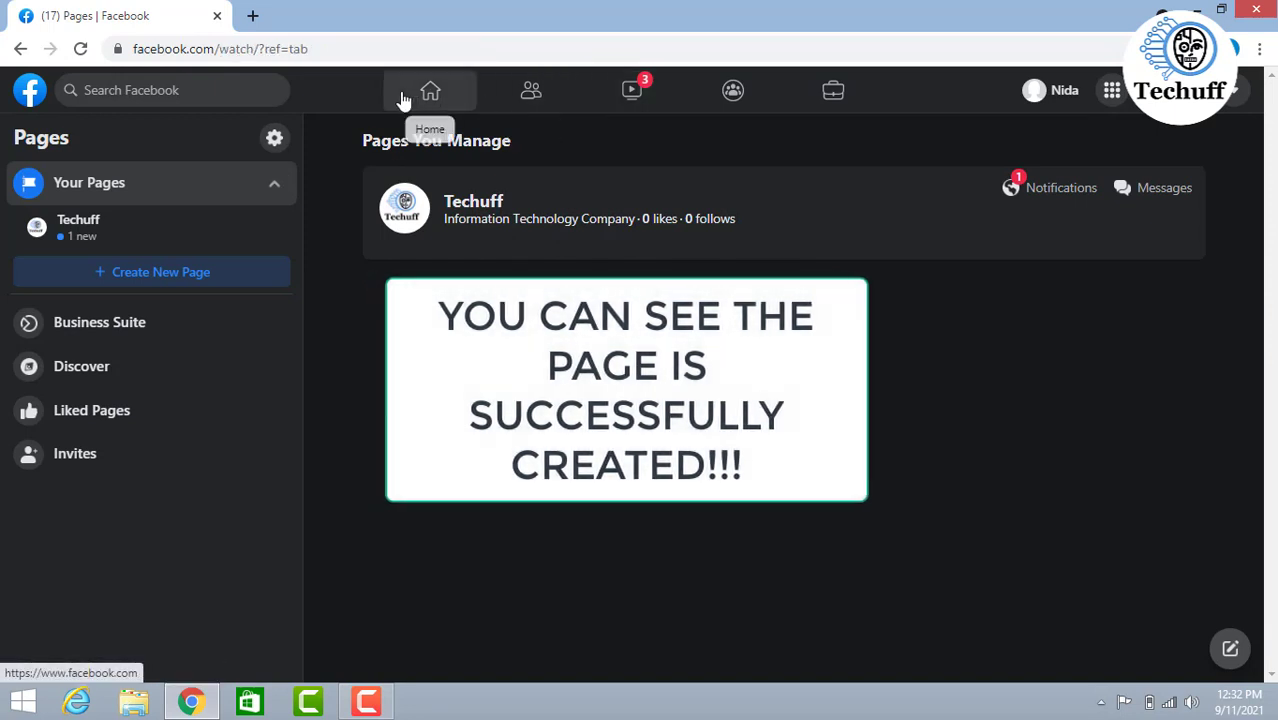
left_click(403, 99)
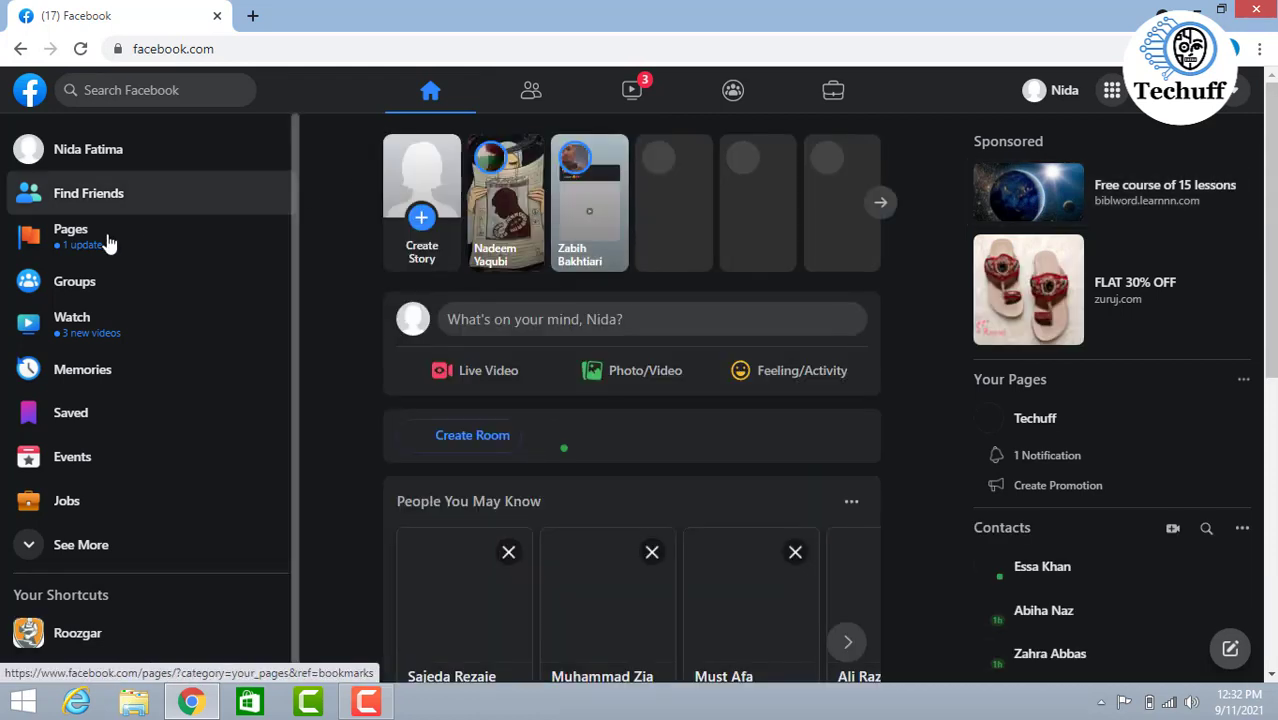
left_click(61, 257)
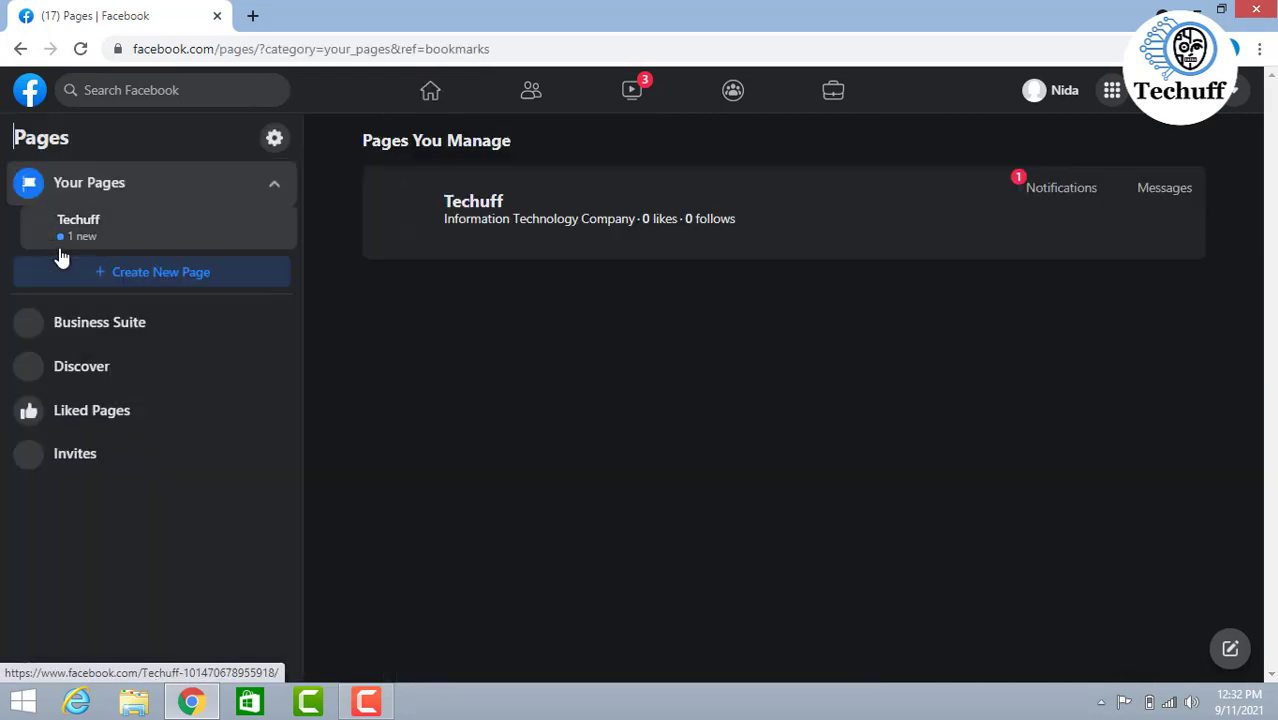